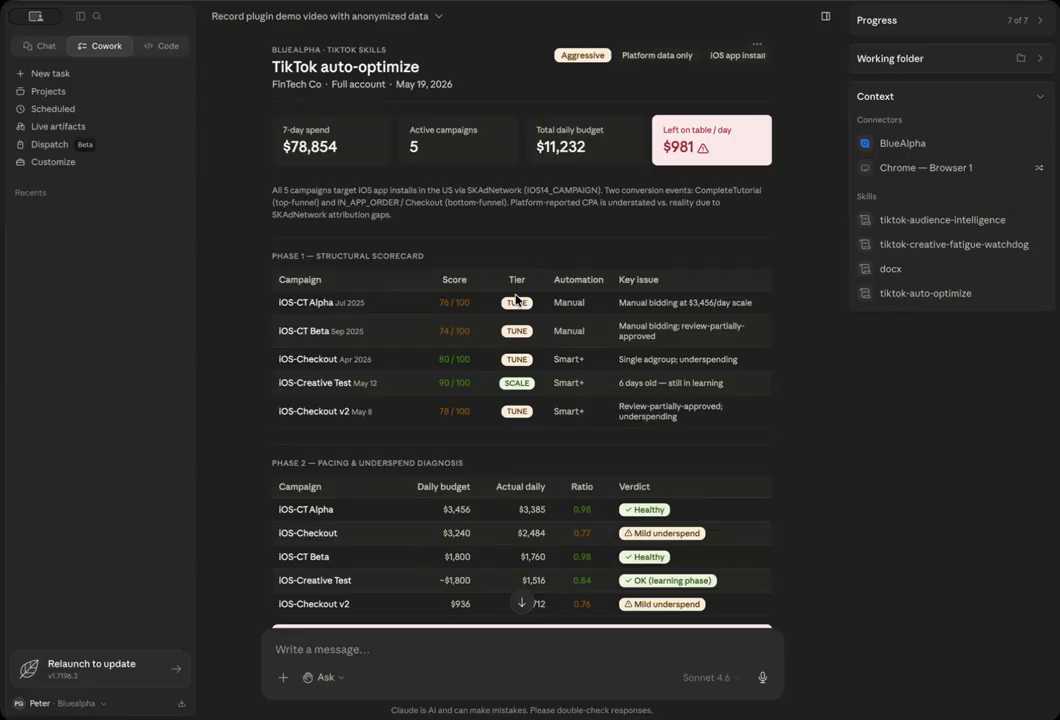
- Hide the sidebar and examine the account summary and the Phase 1 structural scorecard of the TikTok auto-optimize report
click(80, 16)
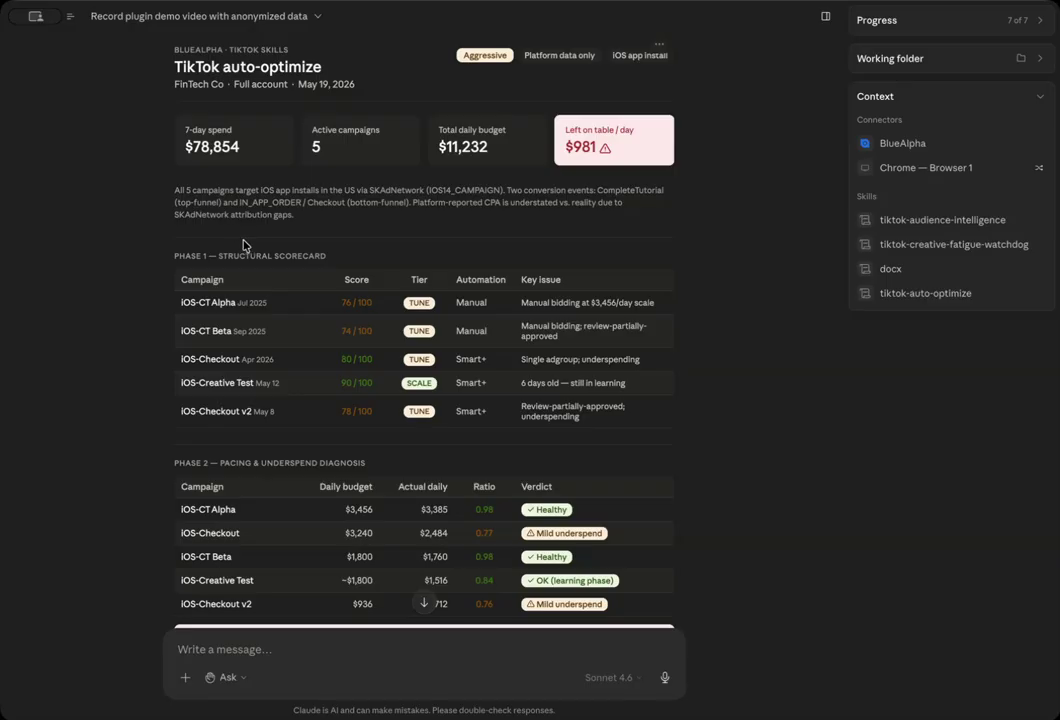
drag(572, 201, 601, 218)
click(597, 221)
mouse_move(517, 386)
mouse_down()
mouse_move(677, 385)
mouse_move(507, 383)
mouse_up()
click(677, 385)
click(583, 382)
- Examine the Phase 2 pacing and underspend diagnosis, including the Pangle and Lemon8 root-cause note and its estimated recovery
scroll(418, 383, down, 3)
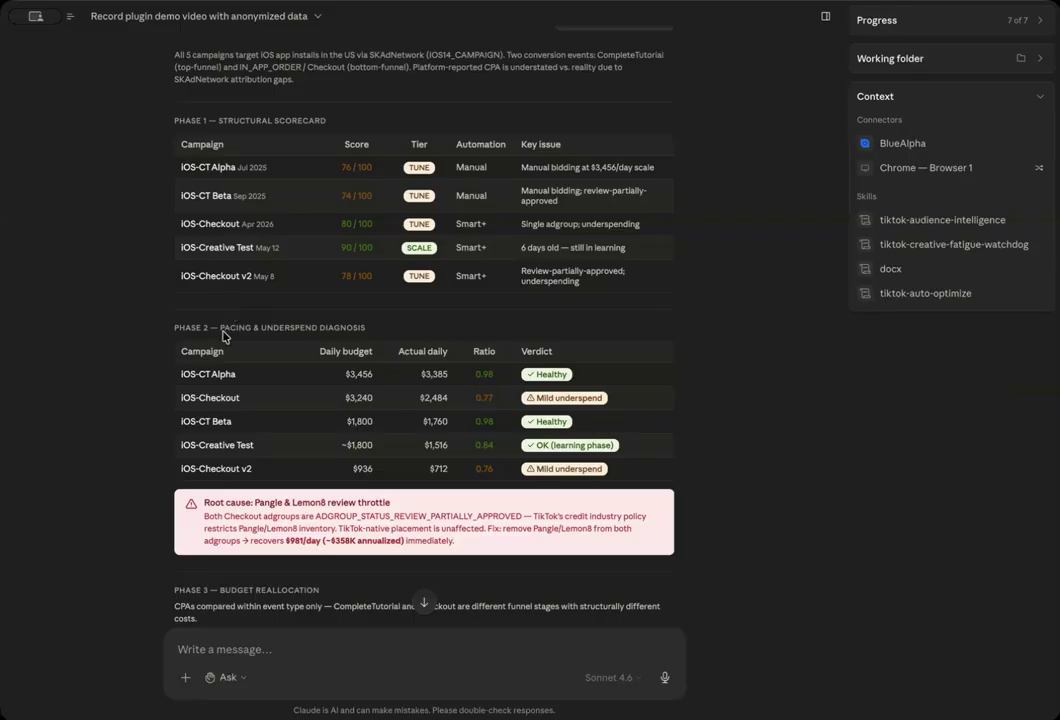
scroll(490, 349, down, 1)
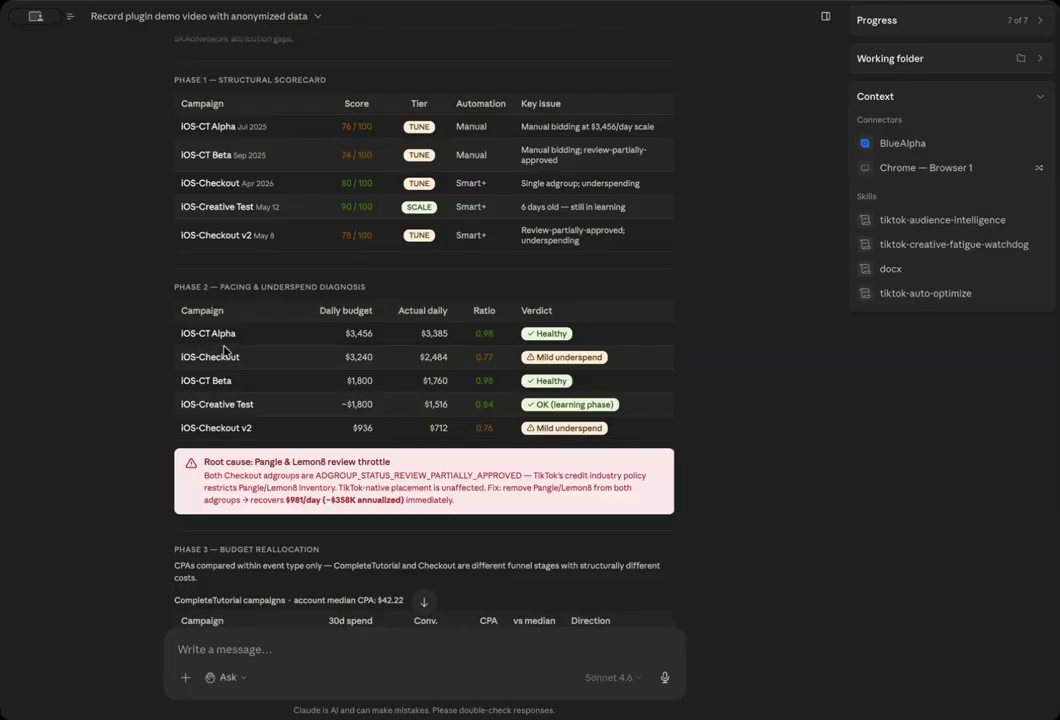
scroll(298, 366, down, 2)
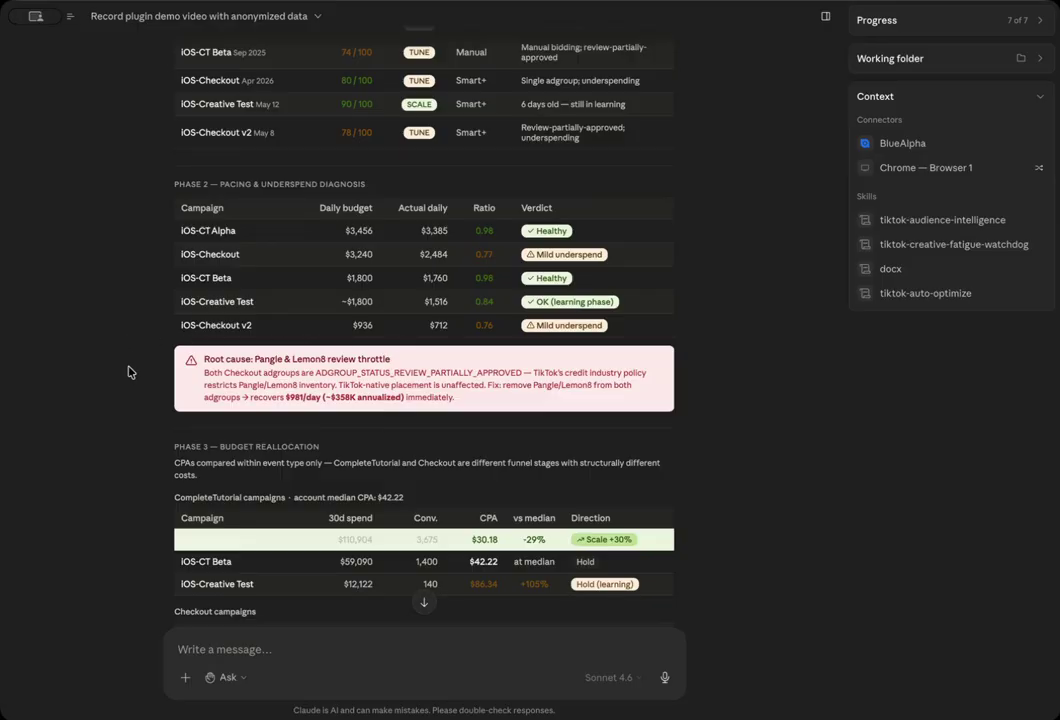
scroll(334, 381, down, 1)
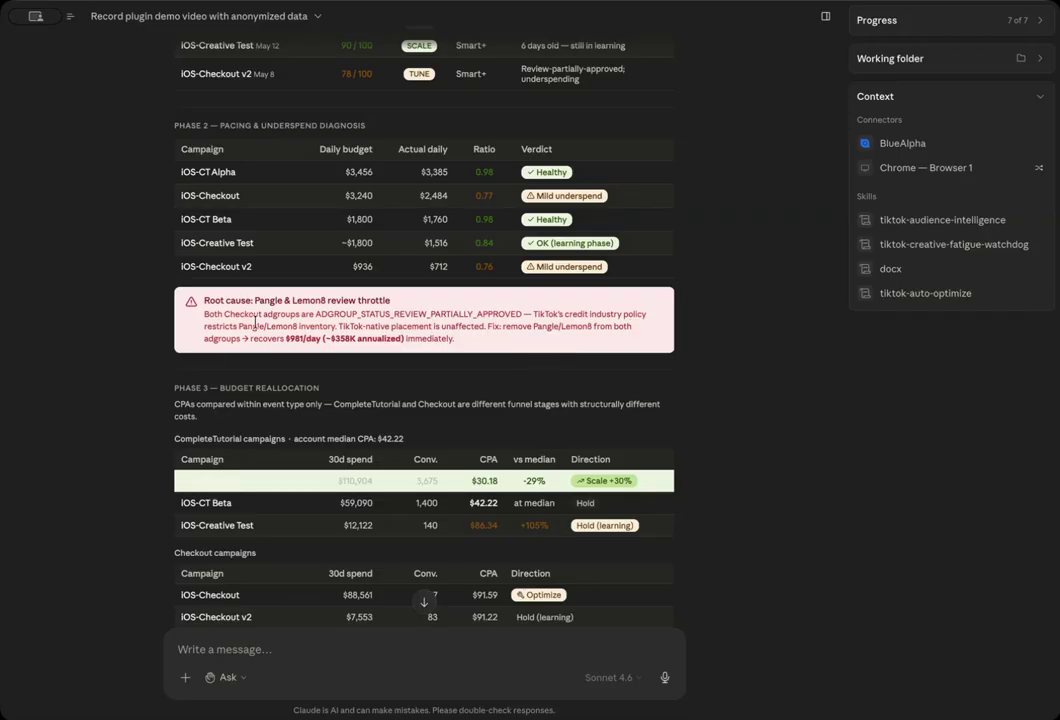
drag(470, 338, 245, 338)
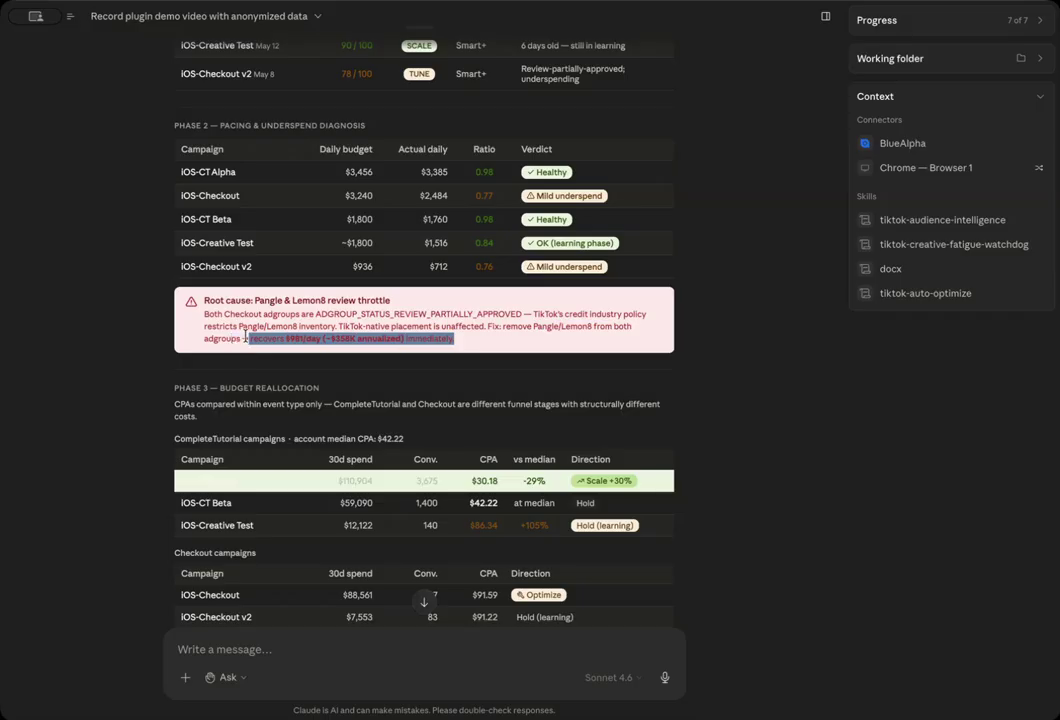
click(273, 341)
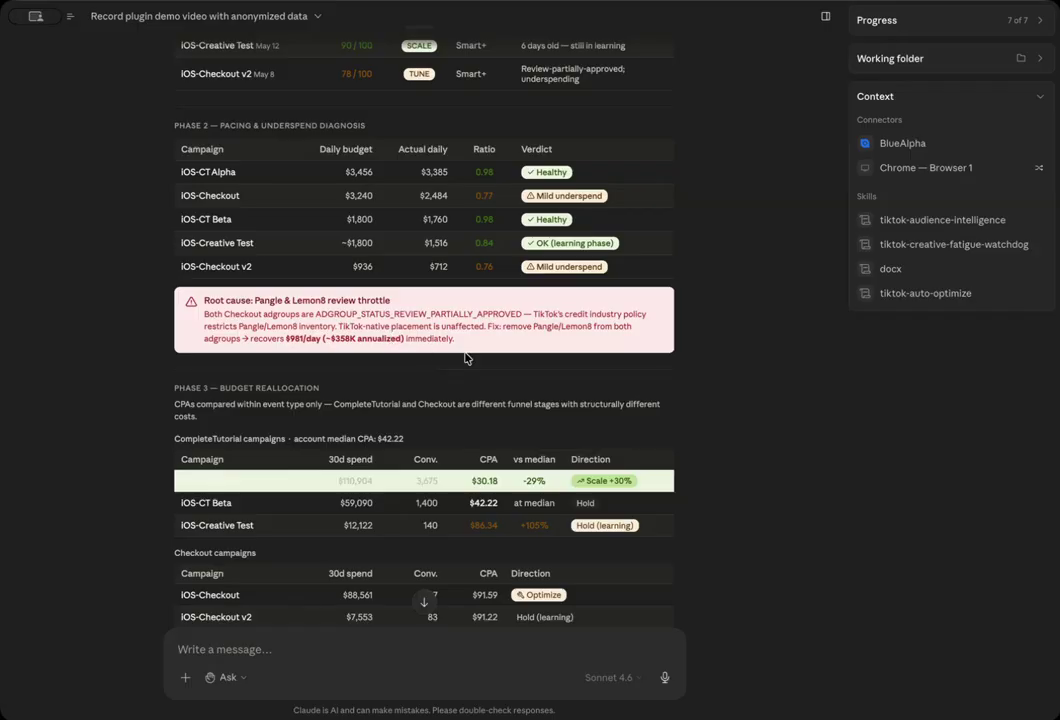
- Examine the Phase 3 budget reallocation tables, comparing spend, CPA and direction for the CompleteTutorial and Checkout campaigns
scroll(465, 357, down, 4)
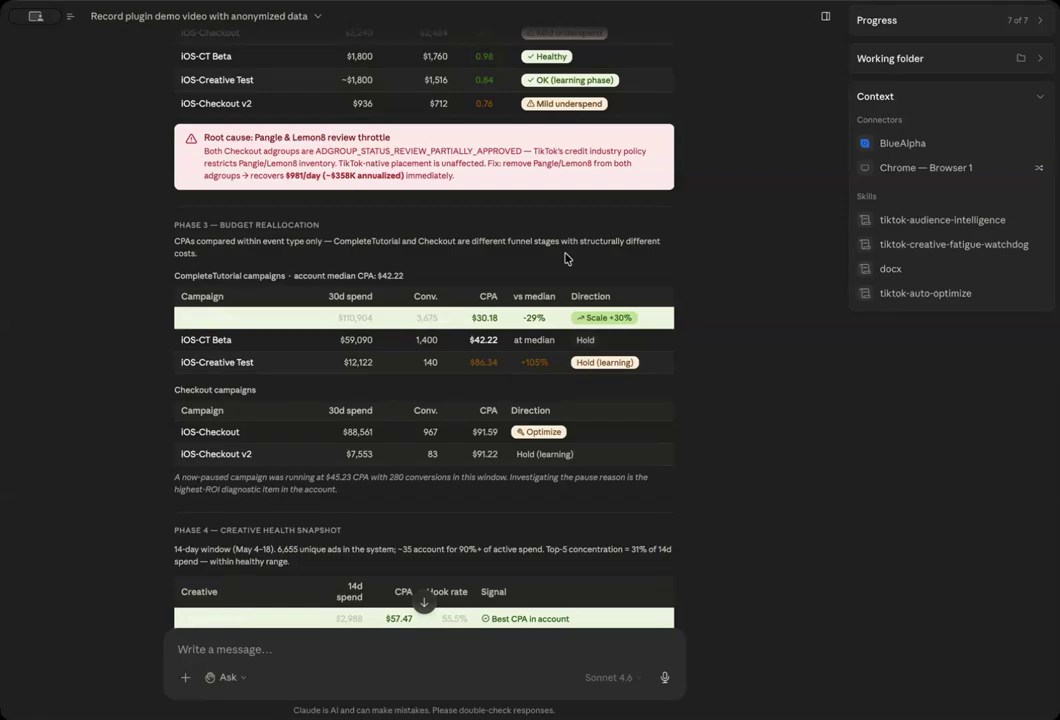
drag(236, 318, 178, 319)
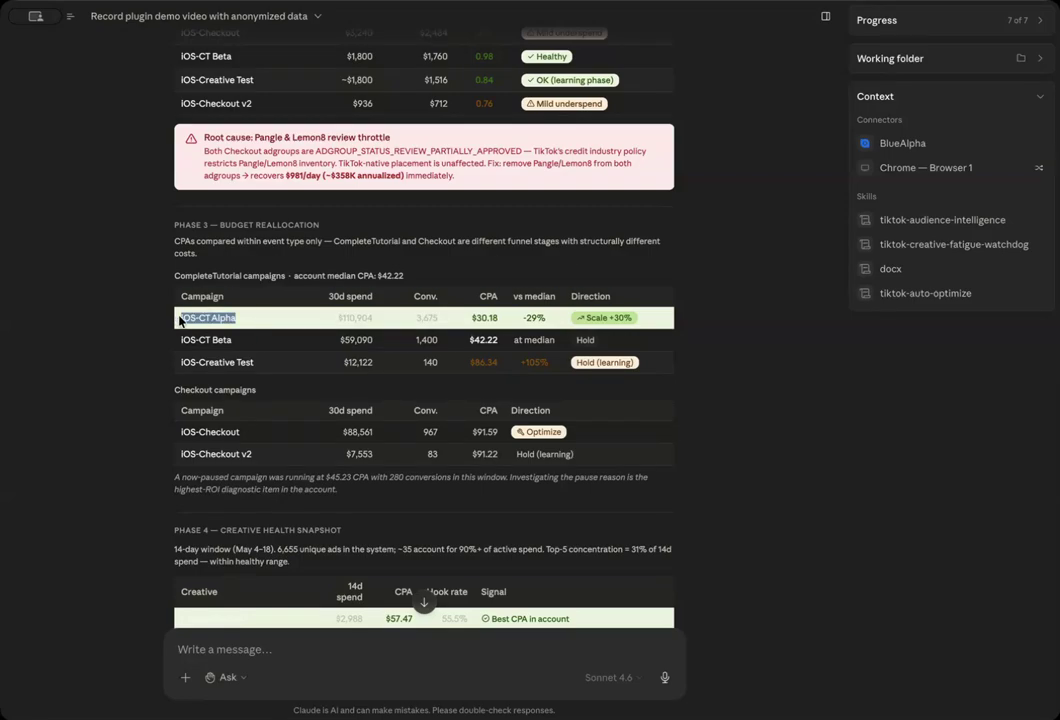
click(242, 318)
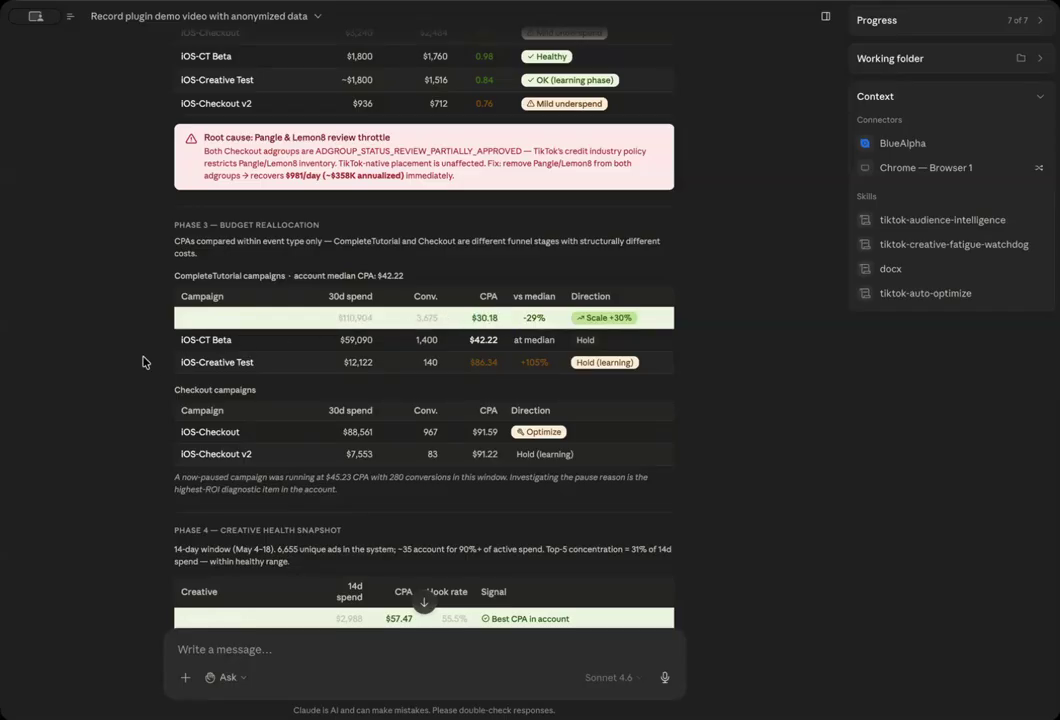
drag(272, 372, 310, 360)
scroll(445, 371, down, 1)
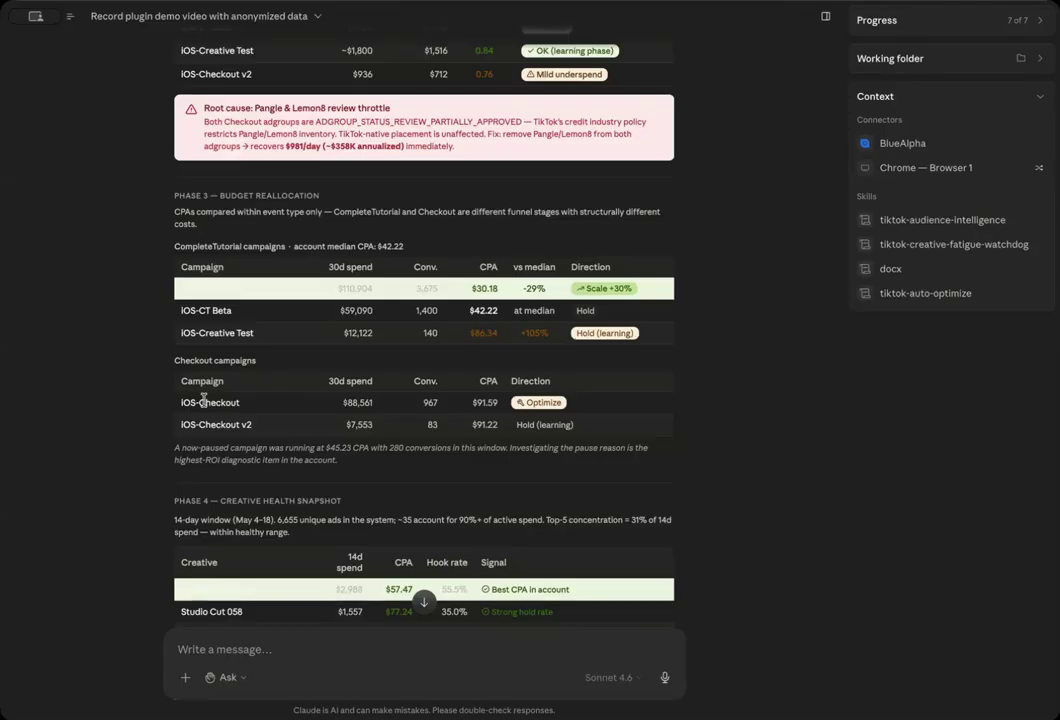
scroll(300, 360, down, 1)
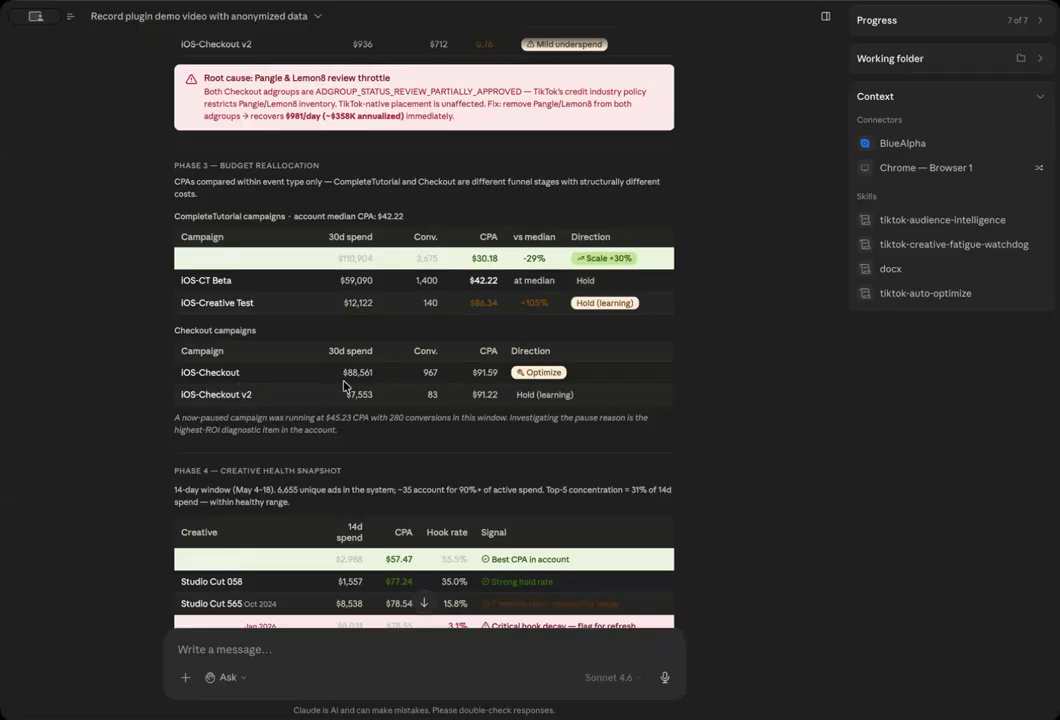
drag(340, 372, 410, 372)
click(405, 372)
drag(290, 216, 140, 216)
click(140, 216)
- Read the Phase 4 creative health summary and examine the name and CPA of the best-CPA creative
scroll(341, 514, down, 3)
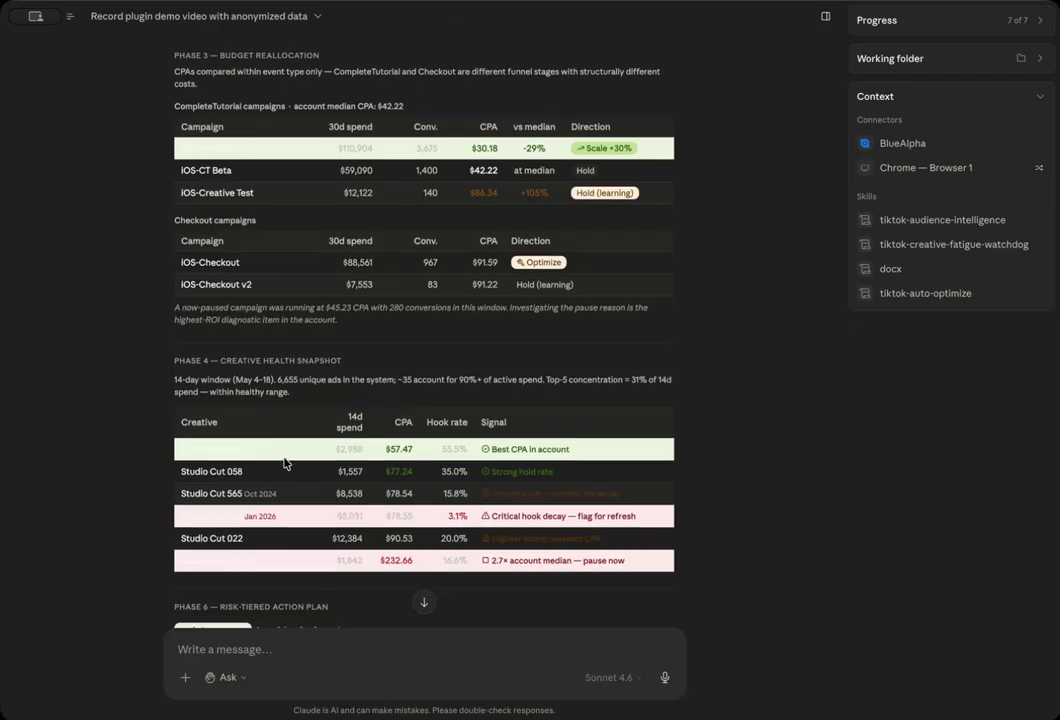
drag(263, 450, 177, 454)
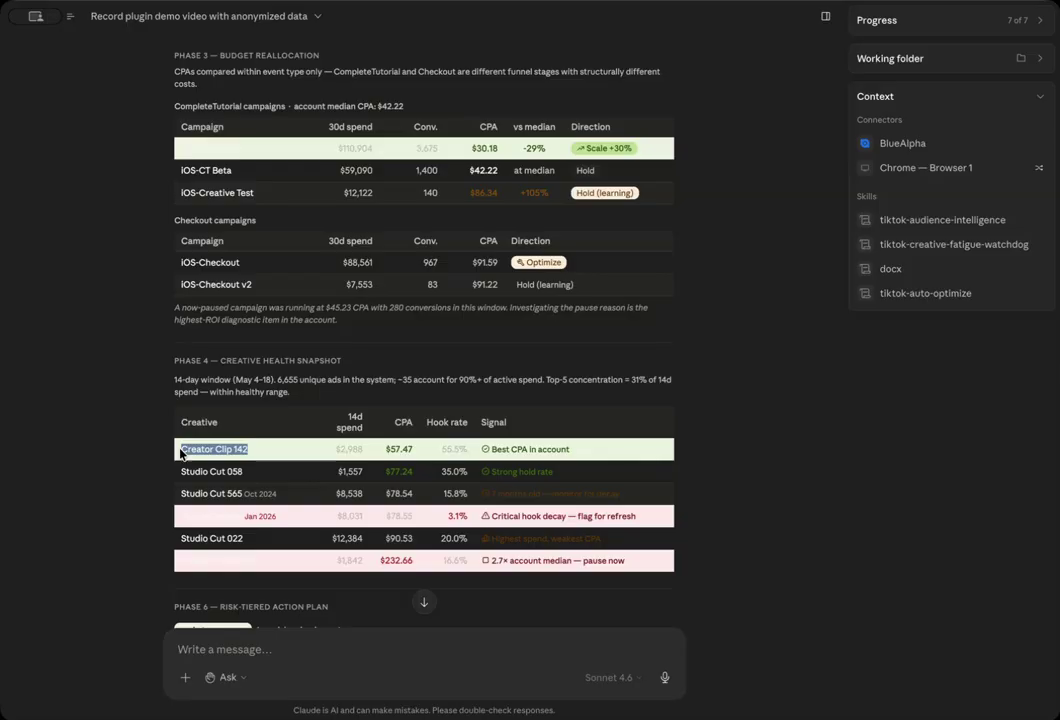
drag(276, 380, 296, 382)
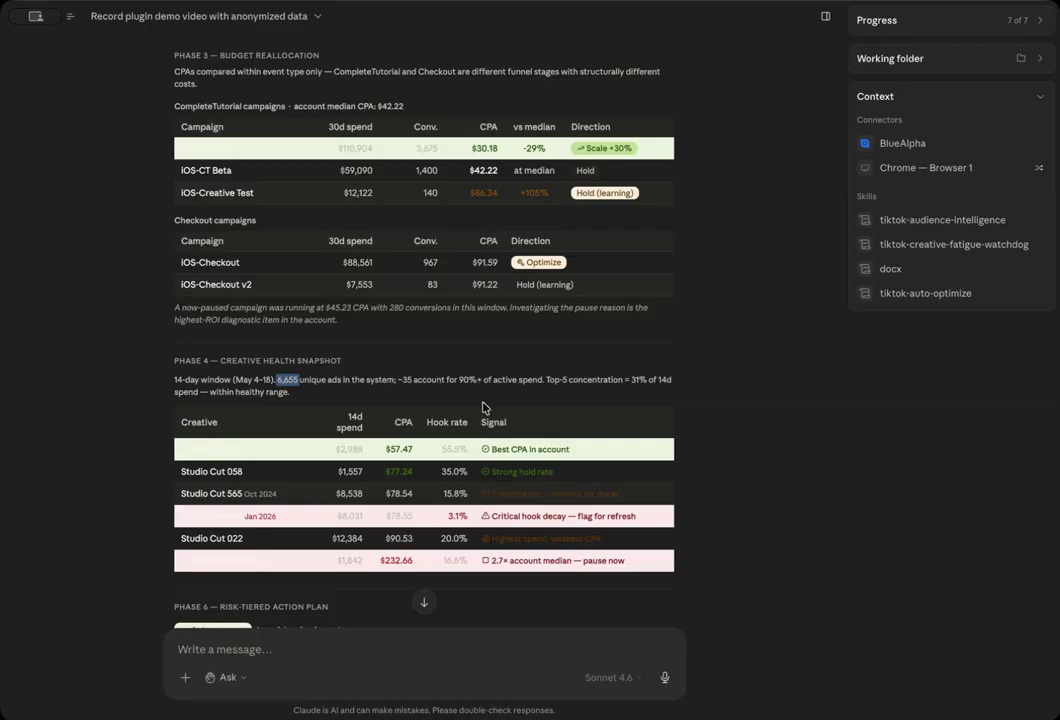
drag(458, 380, 526, 378)
click(526, 378)
scroll(384, 380, down, 1)
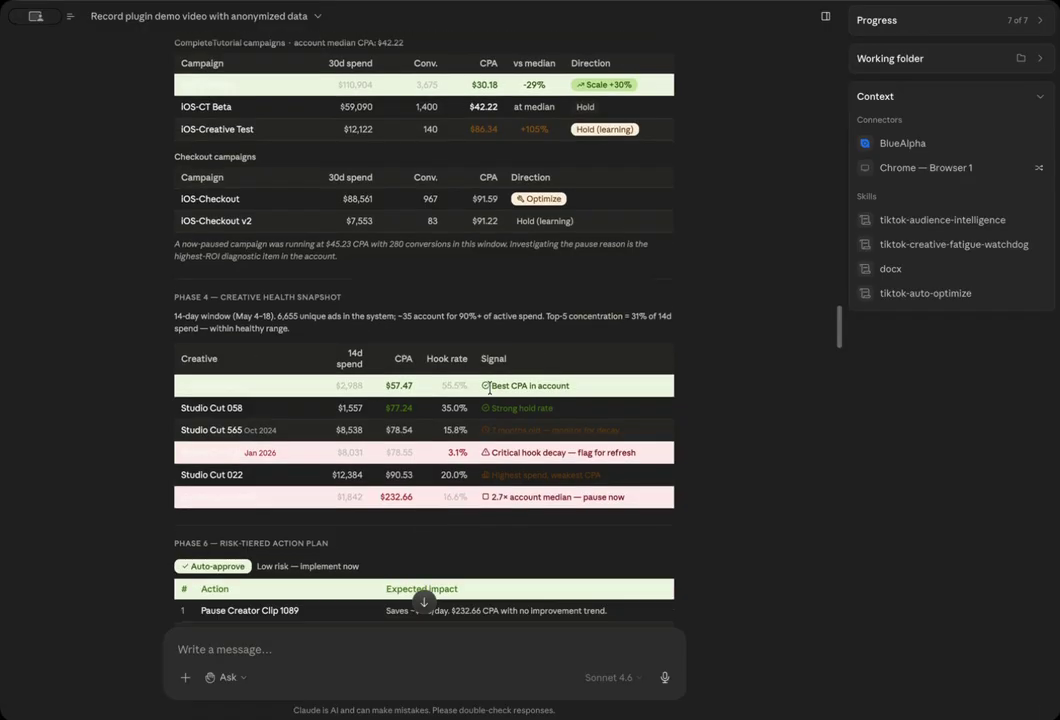
drag(284, 389, 176, 388)
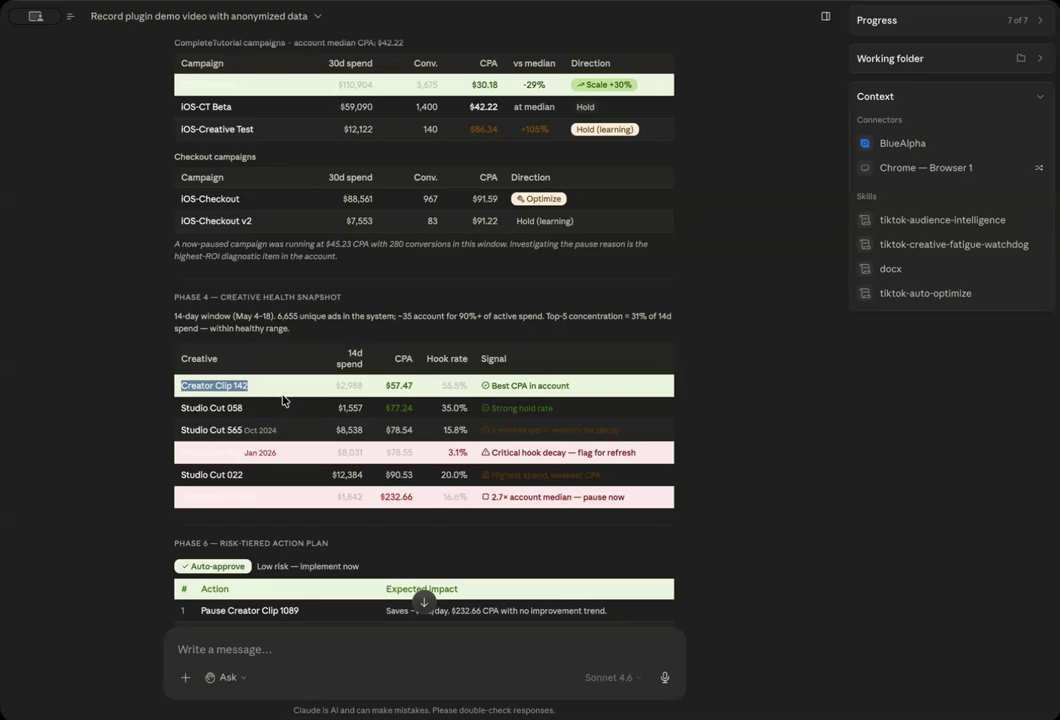
drag(381, 388, 417, 388)
click(417, 388)
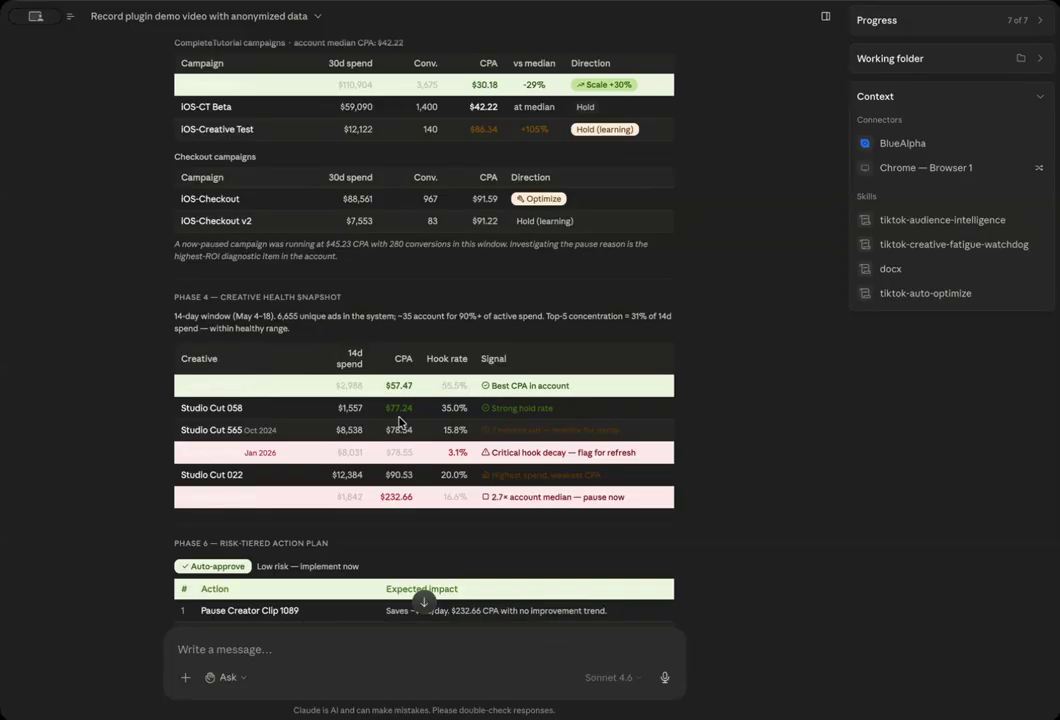
- Examine the hook rates and signals of the Studio Cut creatives, including the one flagged for critical hook decay
scroll(420, 390, down, 1)
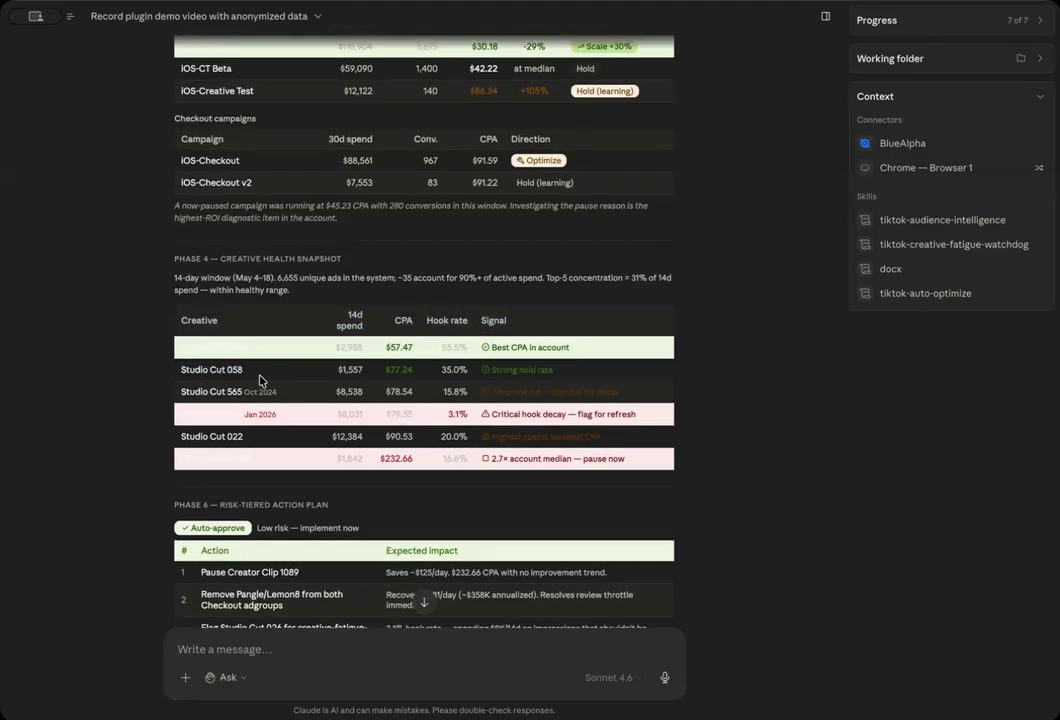
drag(599, 374, 435, 376)
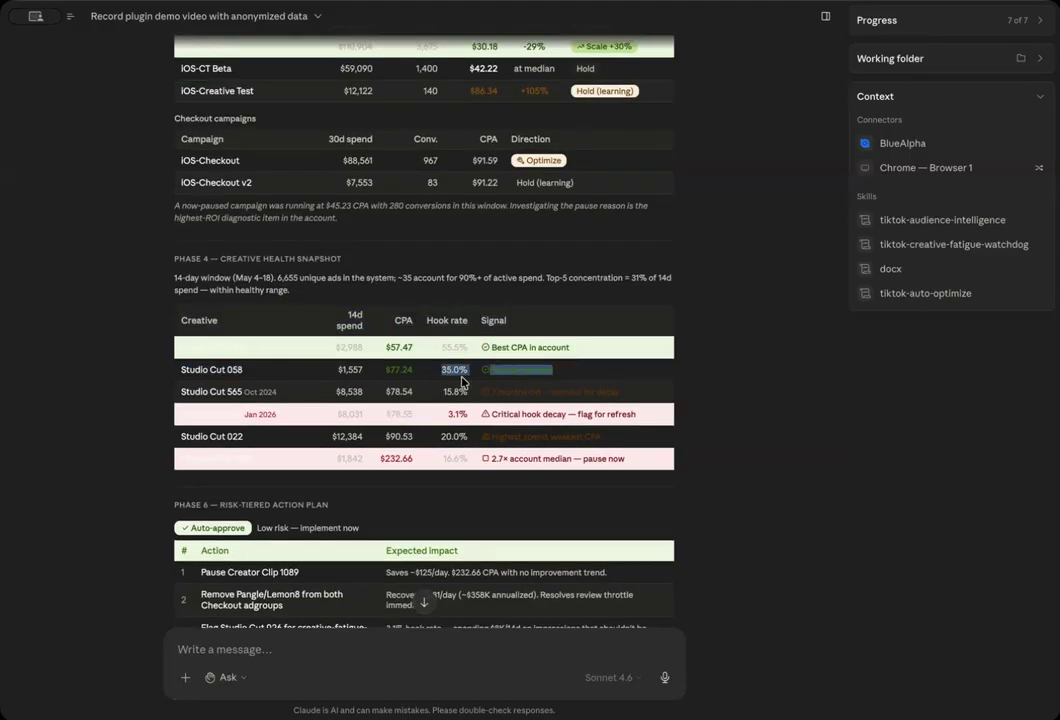
click(434, 386)
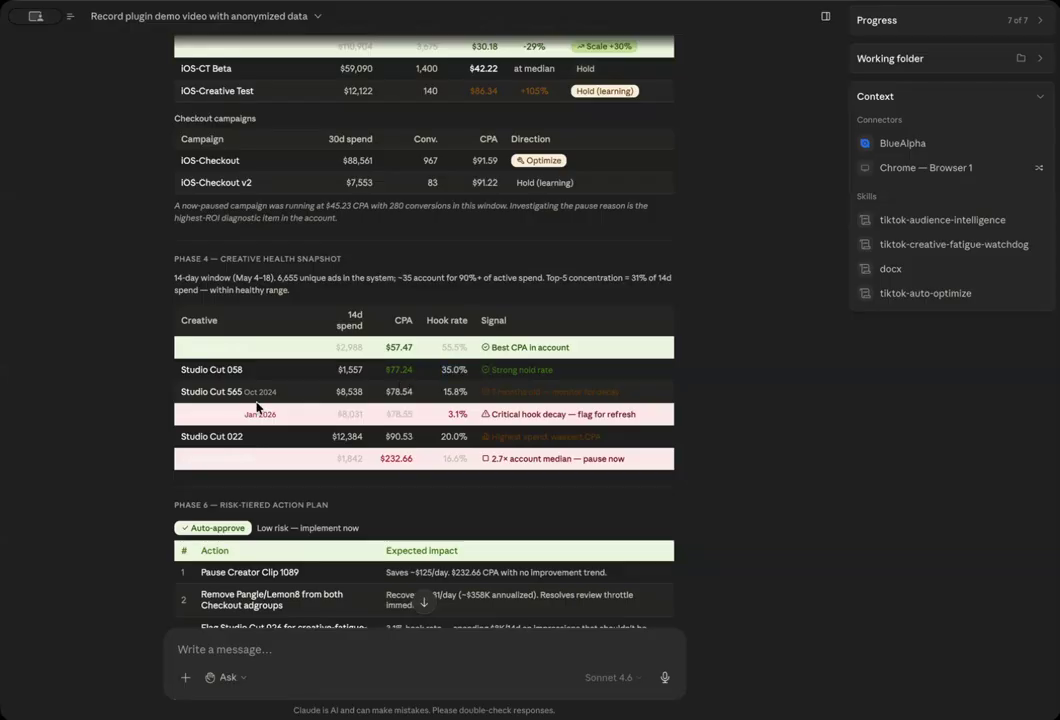
drag(619, 393, 436, 396)
click(404, 391)
drag(278, 415, 146, 349)
click(146, 349)
triple_click(488, 414)
click(475, 427)
- Examine the Creator Clip 1089 row in the creative table, checking its CPA, hook rate and signal
scroll(474, 426, down, 1)
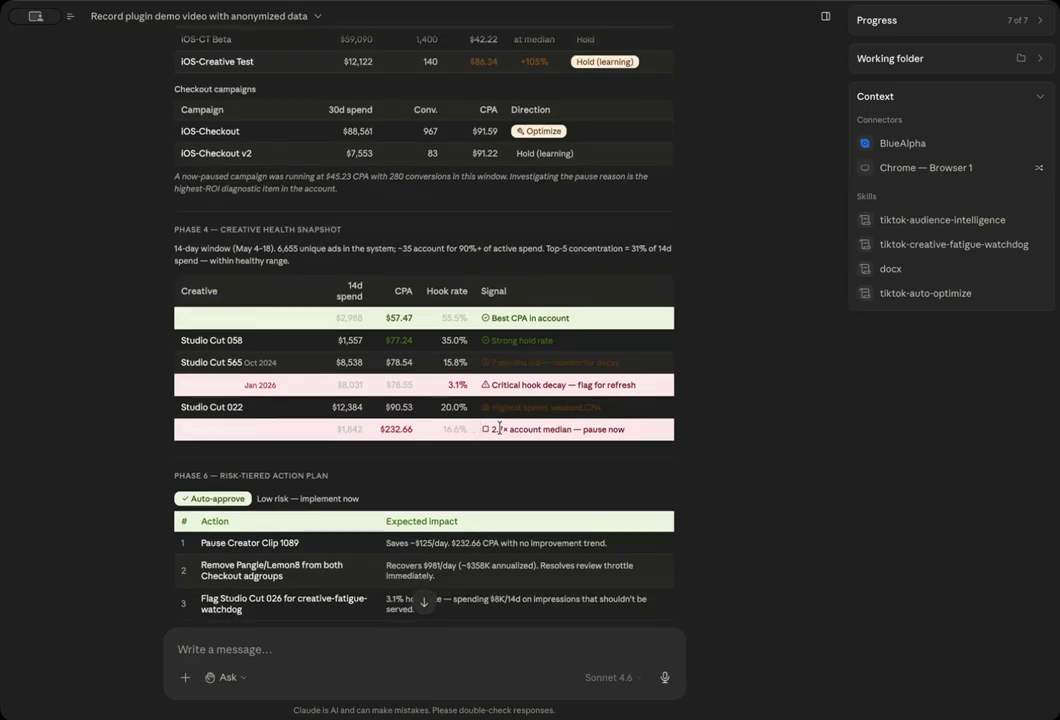
triple_click(263, 431)
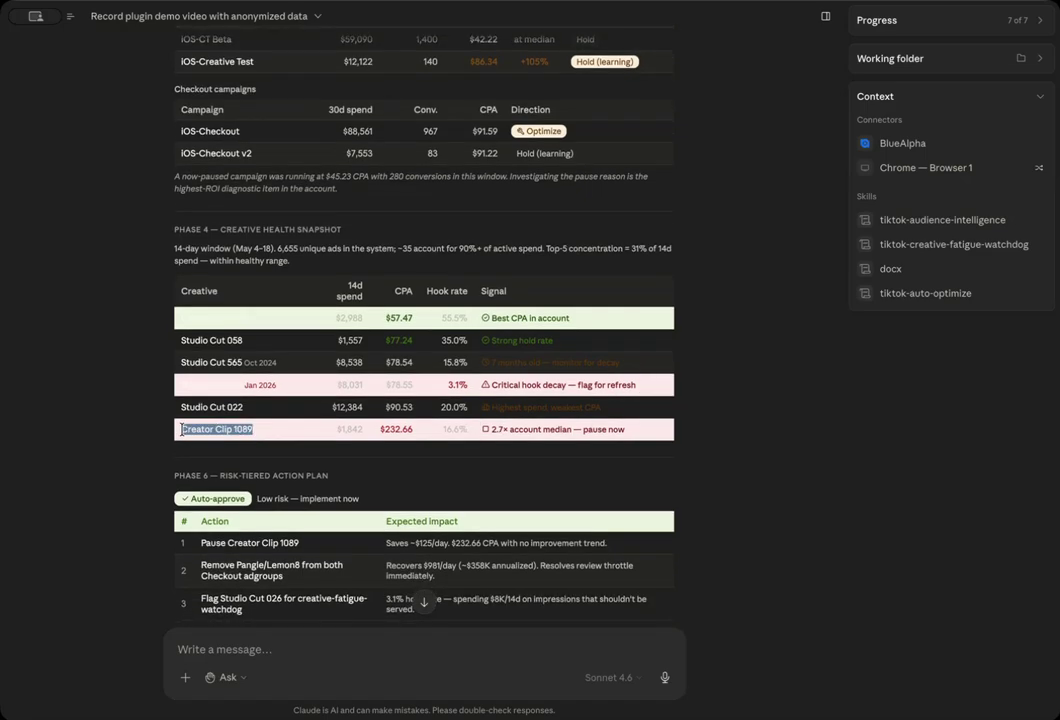
drag(413, 431, 384, 430)
click(379, 430)
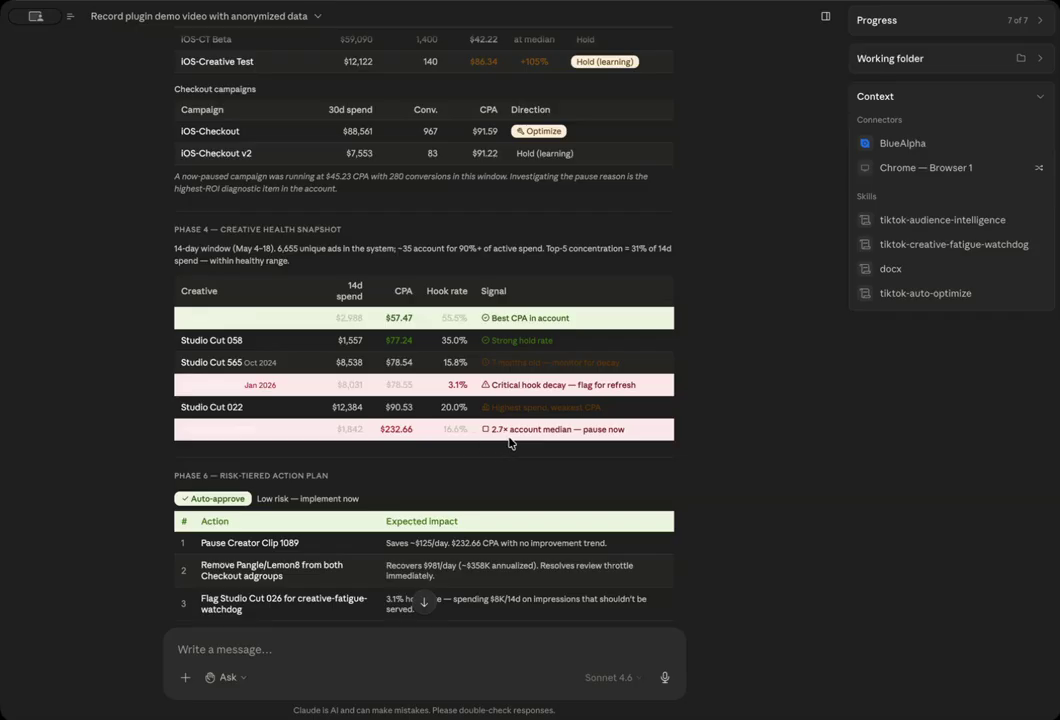
drag(650, 437, 365, 431)
- Examine the low-risk Auto-approve actions in the Phase 6 plan and match Creator Clip 1089 to its creative table row
scroll(361, 431, down, 3)
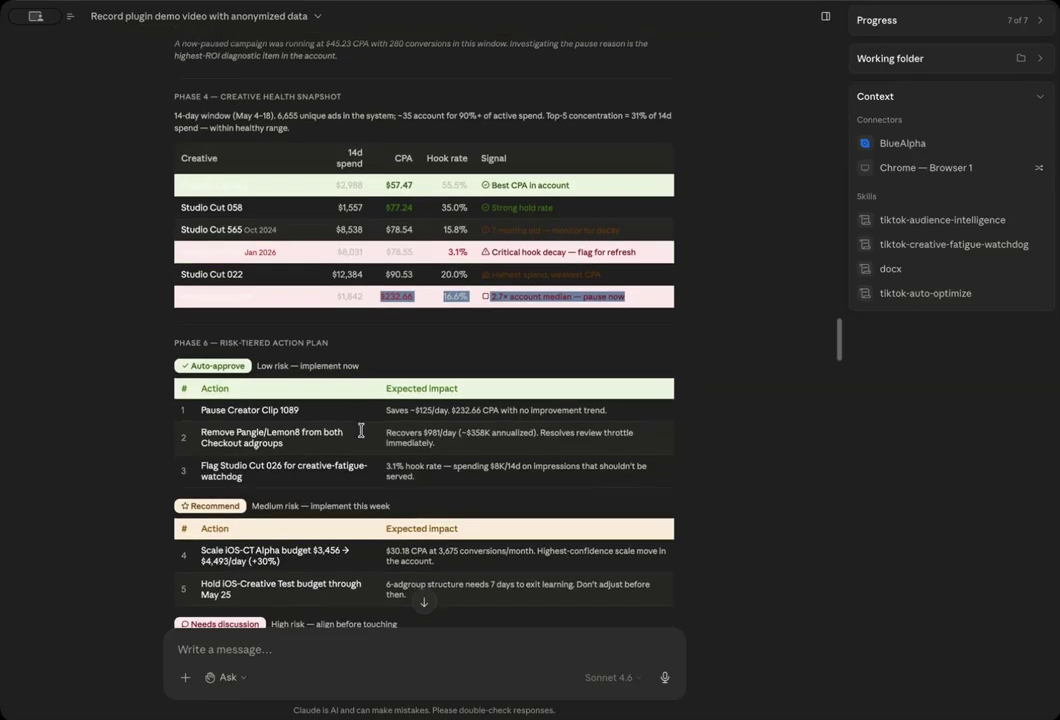
scroll(361, 431, down, 3)
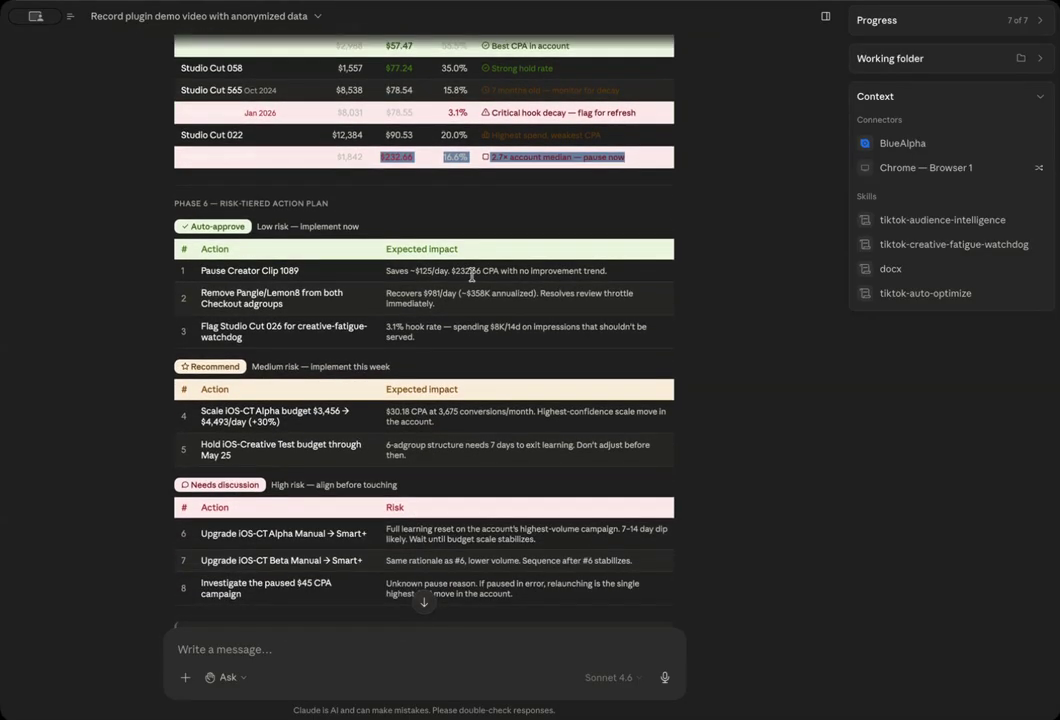
click(275, 268)
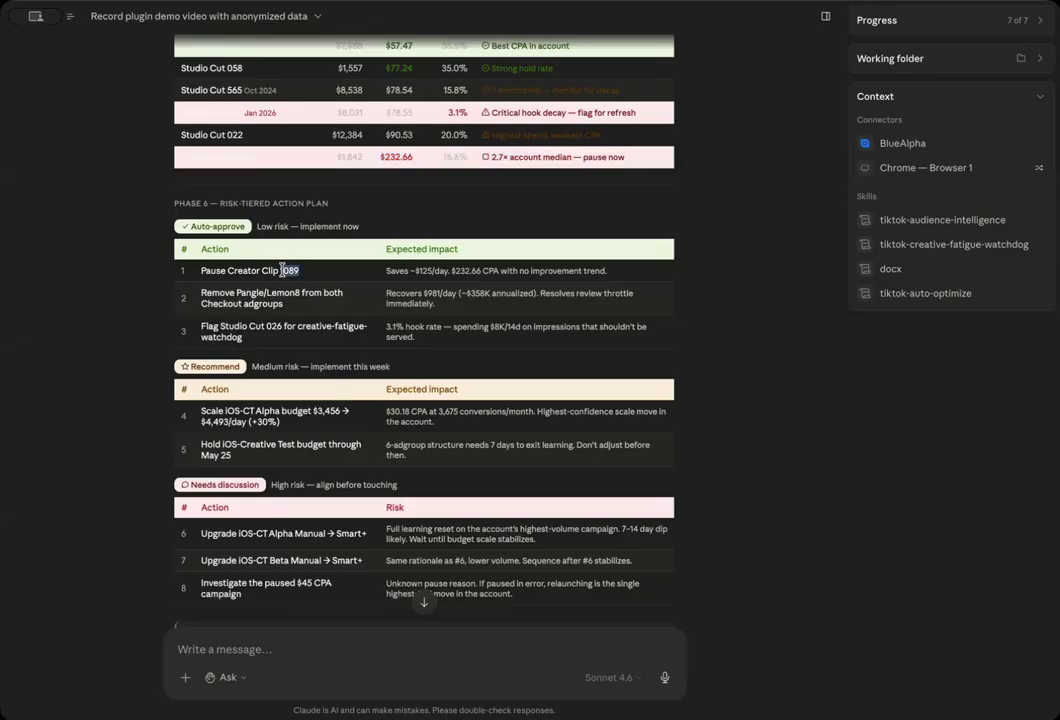
drag(186, 153, 262, 166)
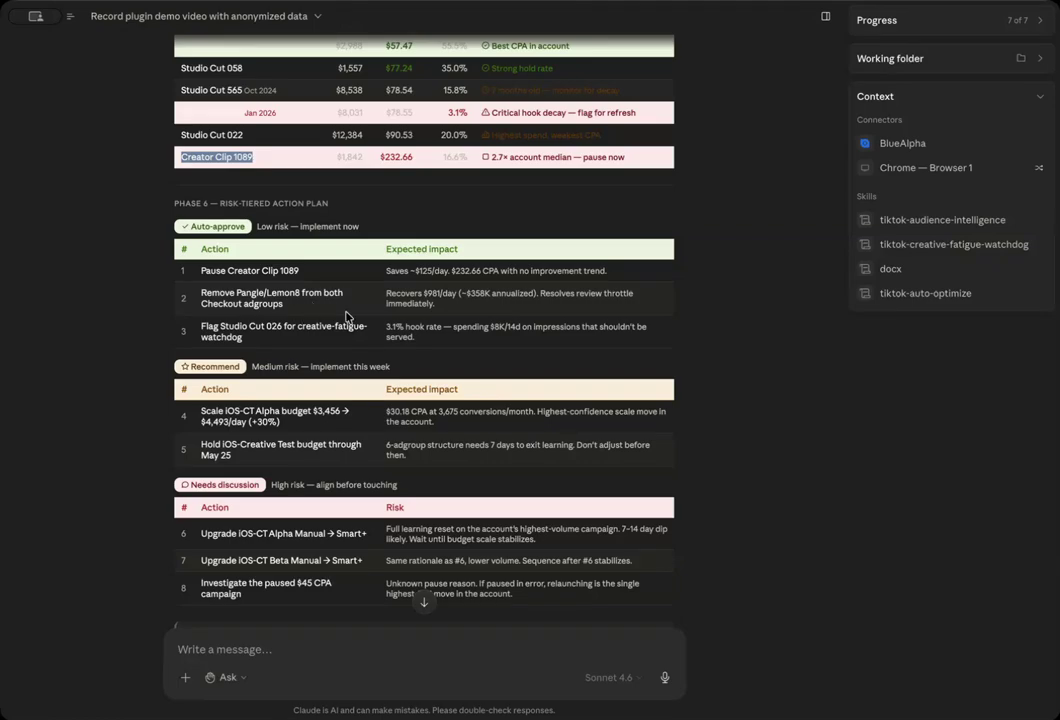
scroll(389, 323, down, 1)
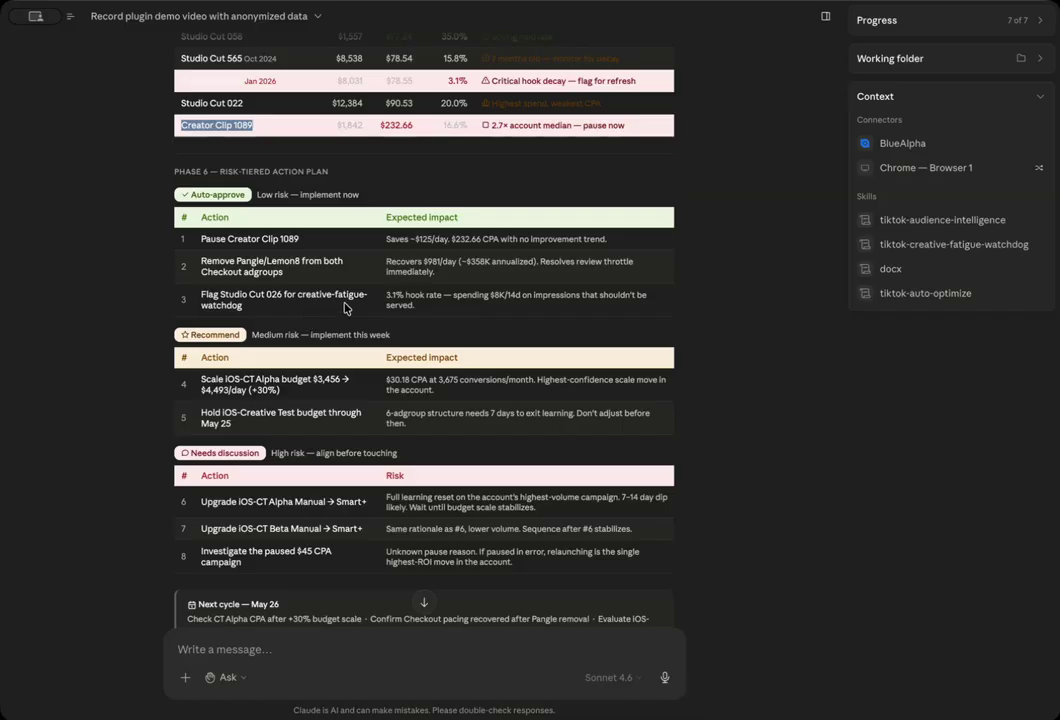
drag(440, 303, 161, 290)
click(161, 295)
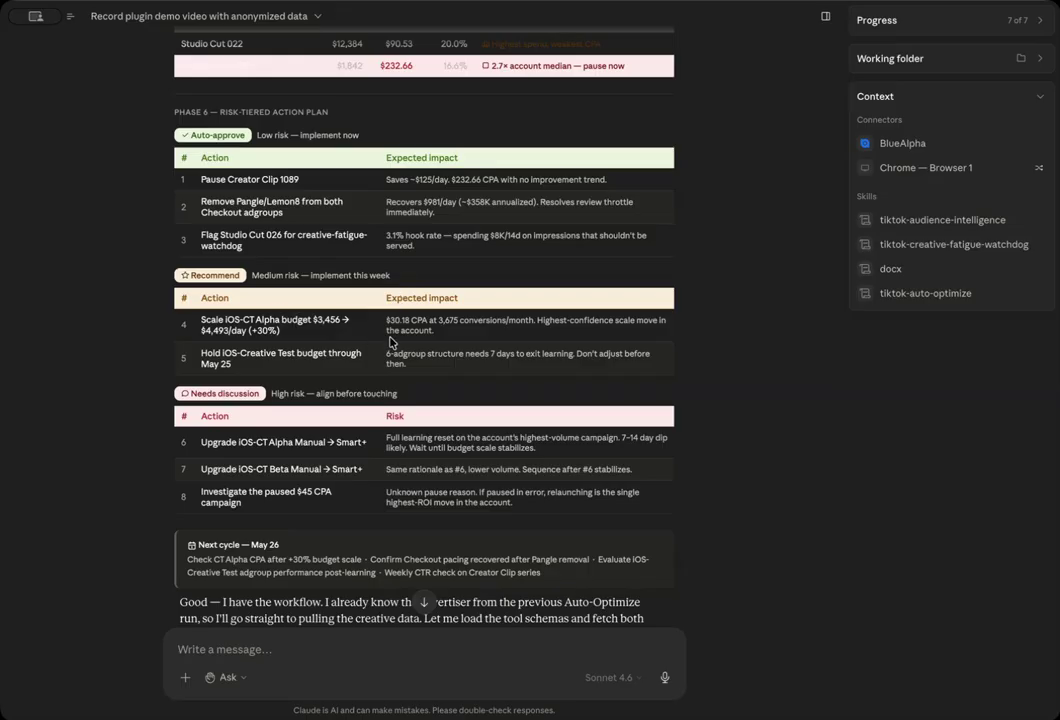
- Examine the high-risk Needs discussion actions in the Phase 6 plan, including the paused-campaign investigation and its risk
scroll(390, 342, down, 1)
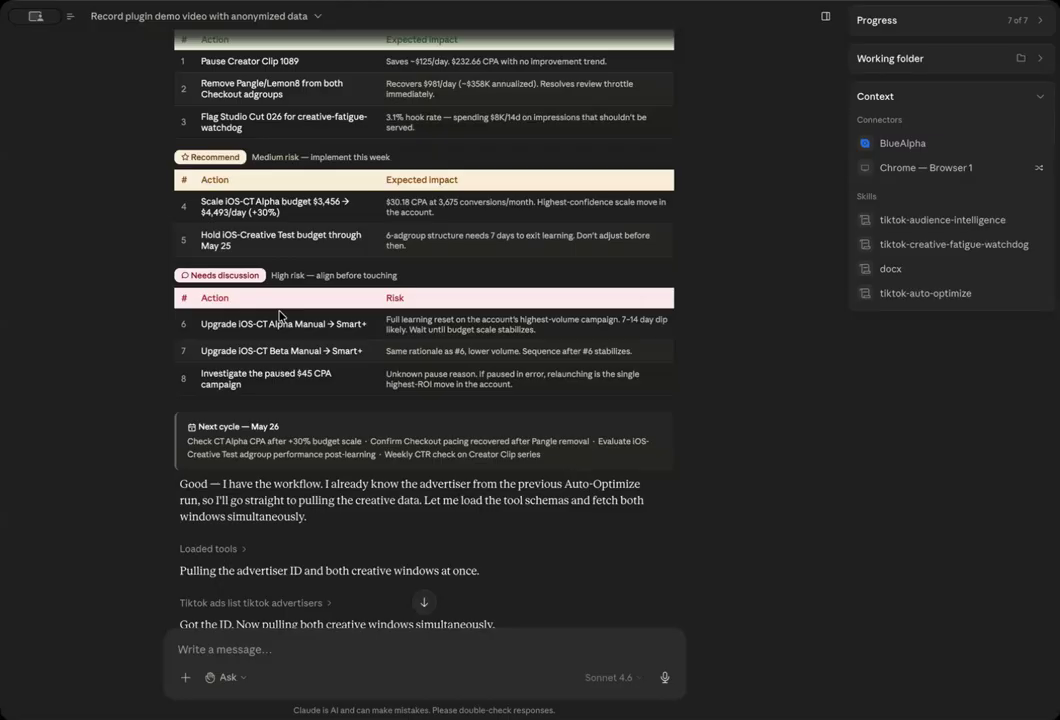
drag(322, 275, 424, 277)
click(424, 277)
scroll(421, 371, down, 1)
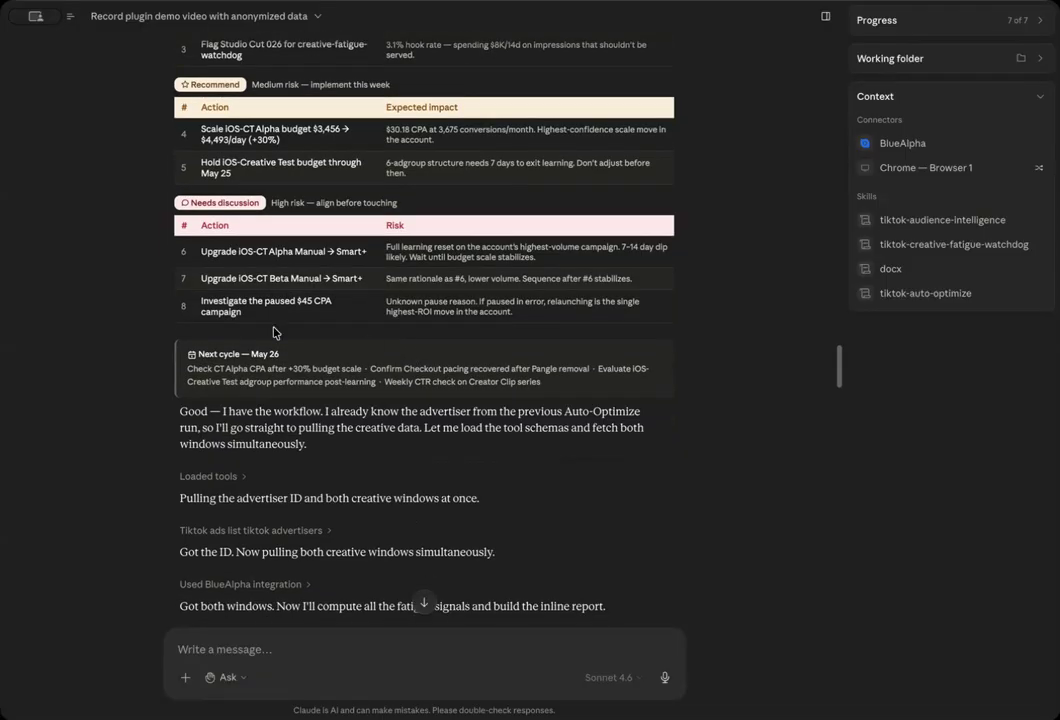
drag(249, 314, 175, 303)
click(175, 303)
triple_click(560, 312)
click(551, 312)
- Go to the Creative fatigue watchdog report for FinTech Co and examine its summary figures and severity scorecard
scroll(515, 416, down, 5)
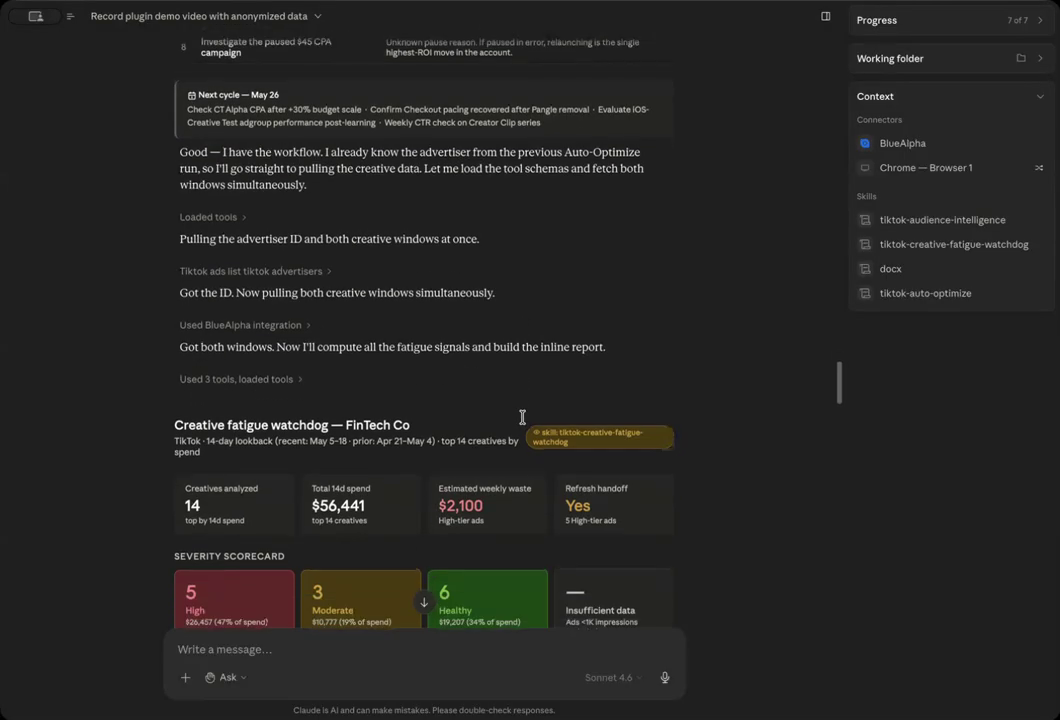
drag(168, 430, 451, 422)
click(451, 422)
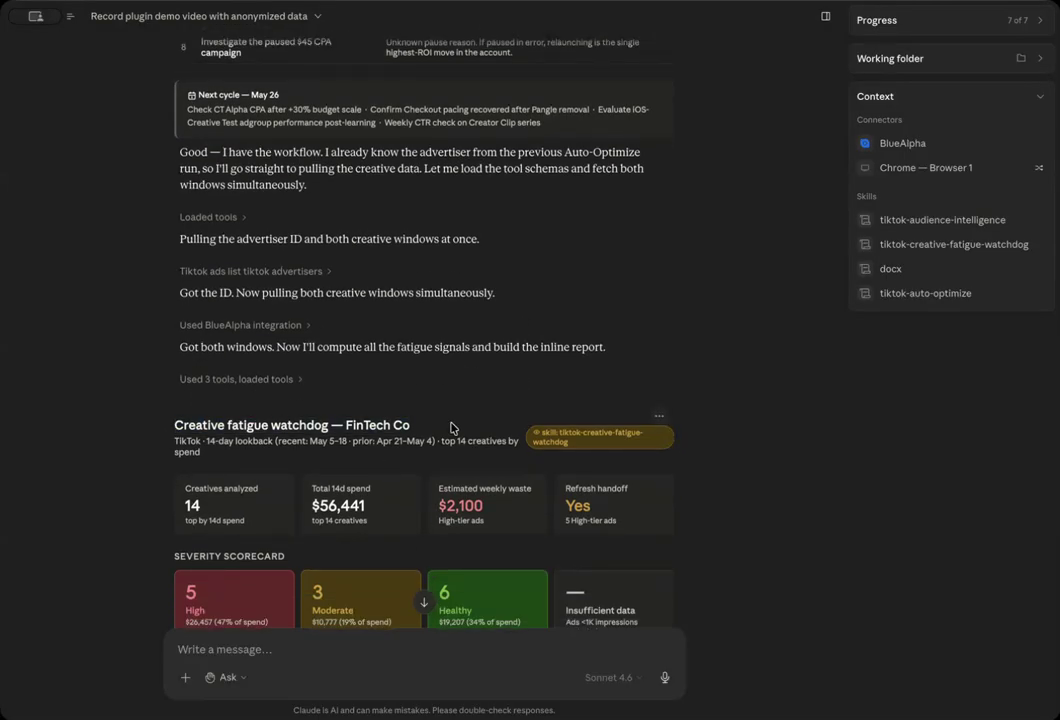
scroll(388, 403, down, 2)
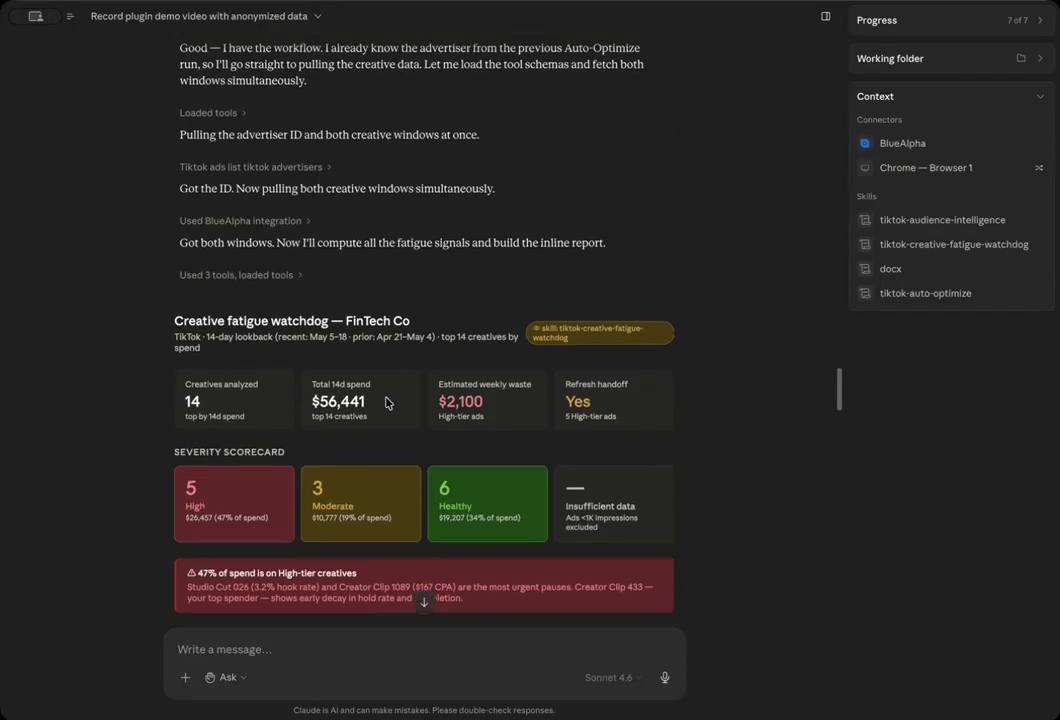
- Examine the watchdog report's advertiser heading, severity tiers and the warning about spend on High-tier creatives
mouse_move(344, 321)
mouse_down()
mouse_move(428, 322)
mouse_move(345, 322)
mouse_move(368, 322)
mouse_move(357, 322)
mouse_up()
click(427, 323)
scroll(177, 366, down, 1)
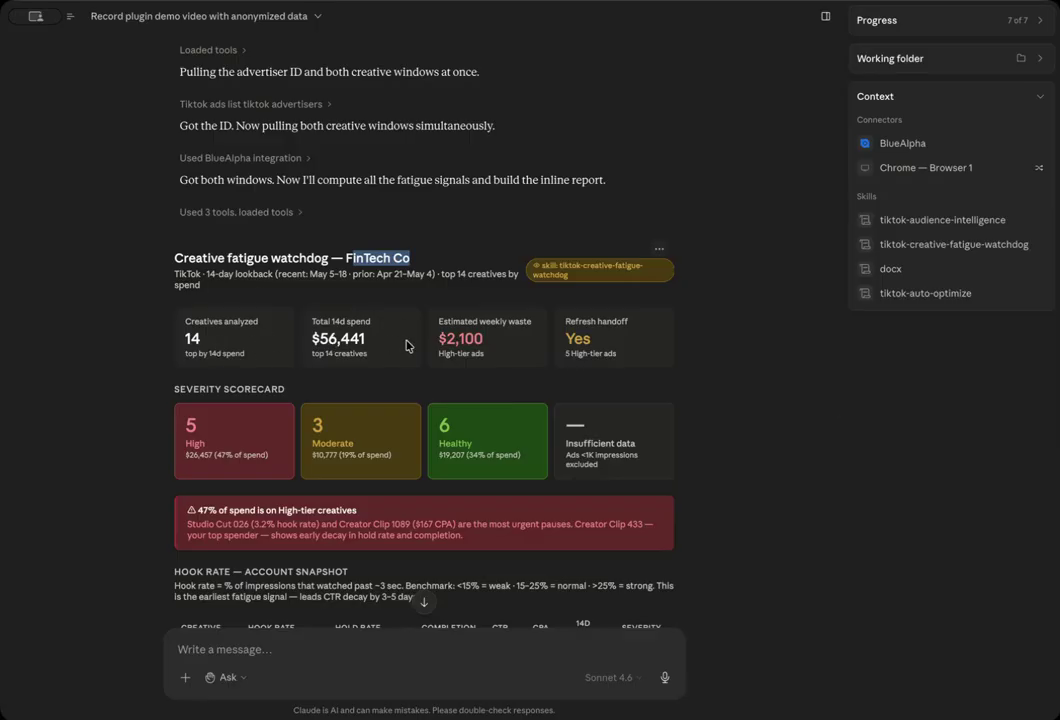
scroll(385, 318, down, 1)
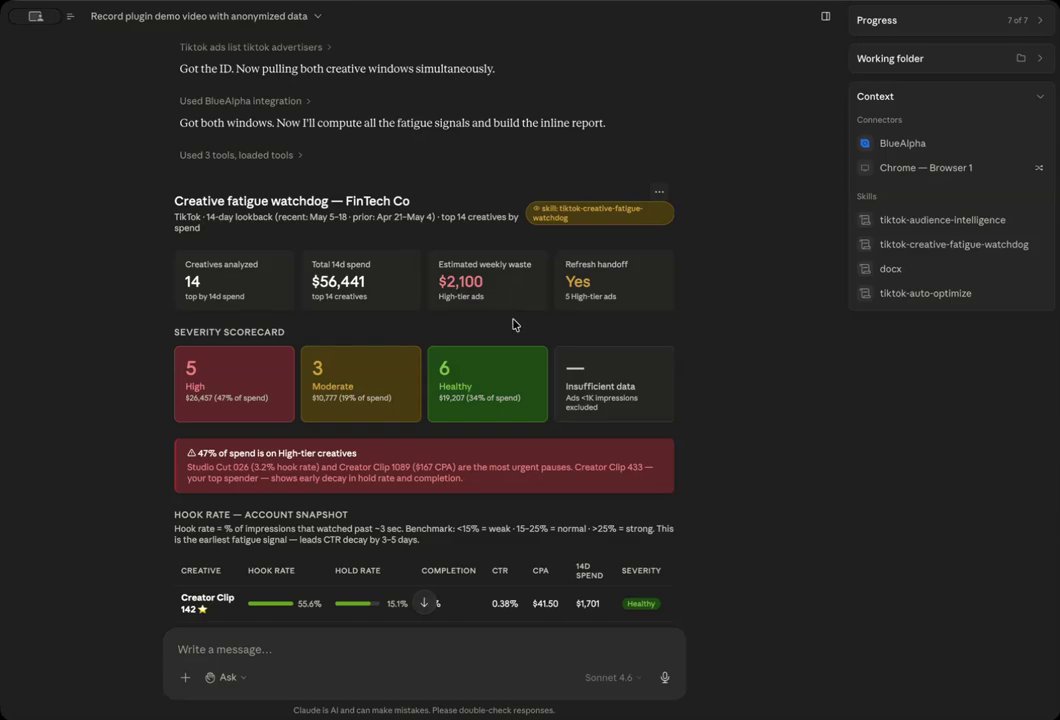
scroll(675, 340, down, 2)
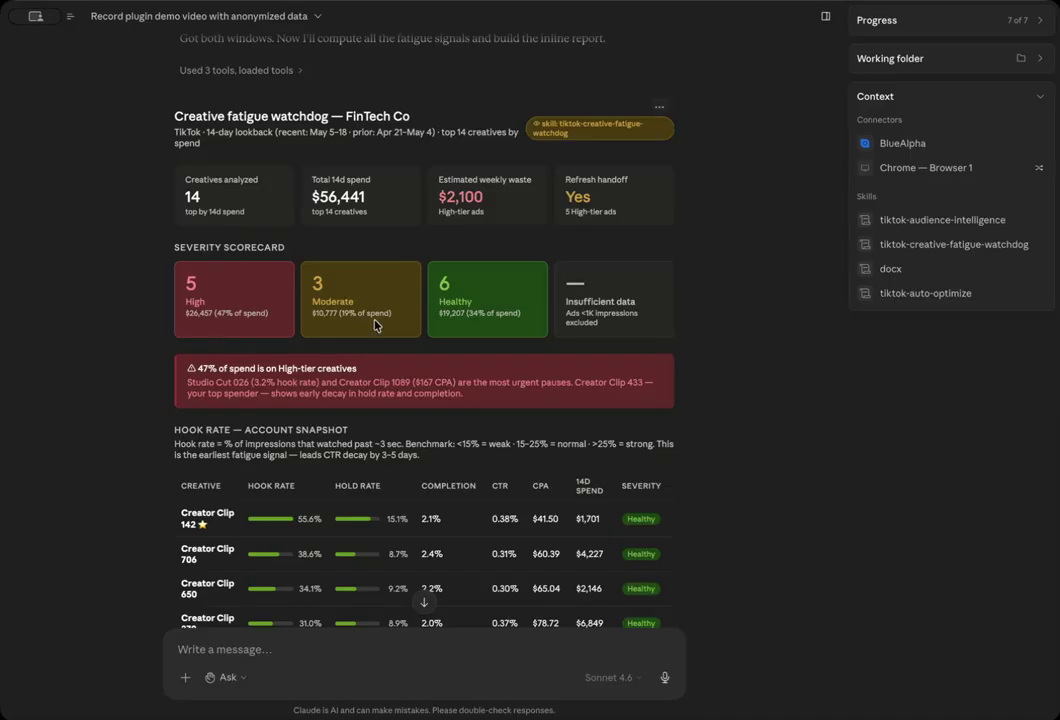
scroll(400, 300, down, 1)
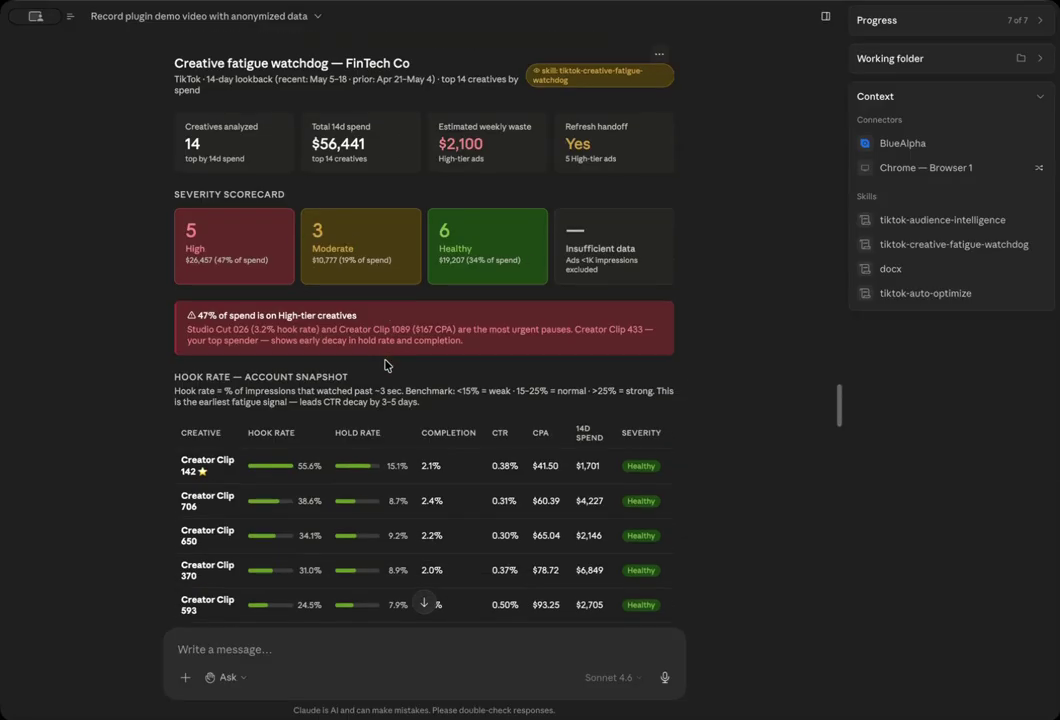
- Examine the Hook rate account snapshot table, comparing hook rate, hold rate, CPA and severity from the Healthy down to the High creatives
scroll(480, 210, down, 1)
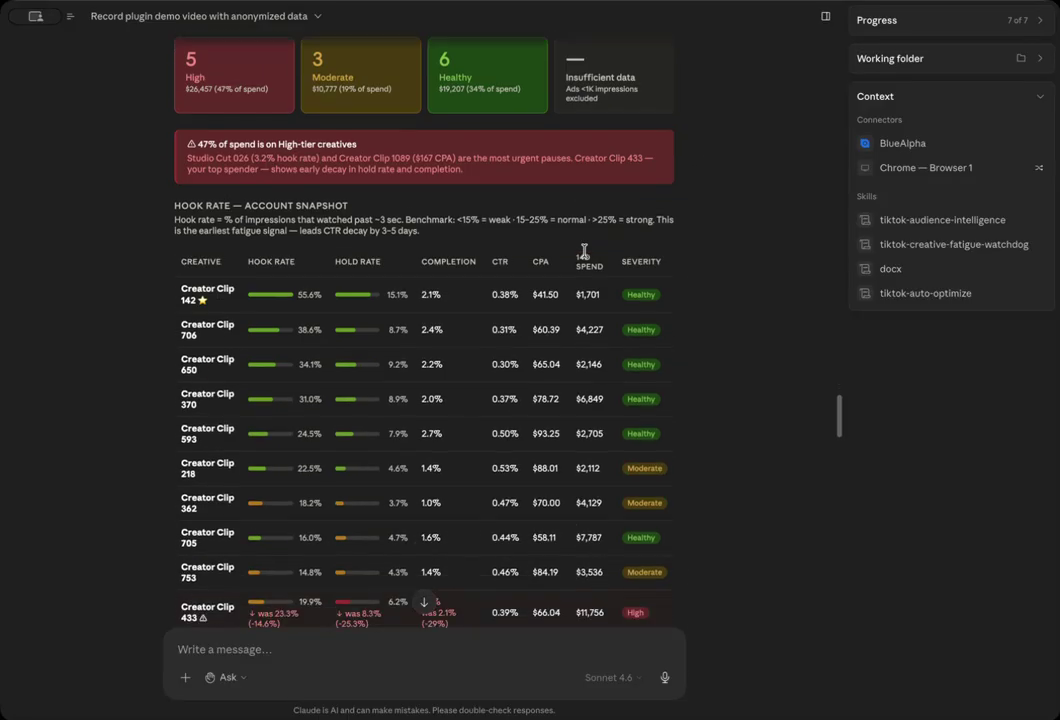
scroll(300, 330, down, 3)
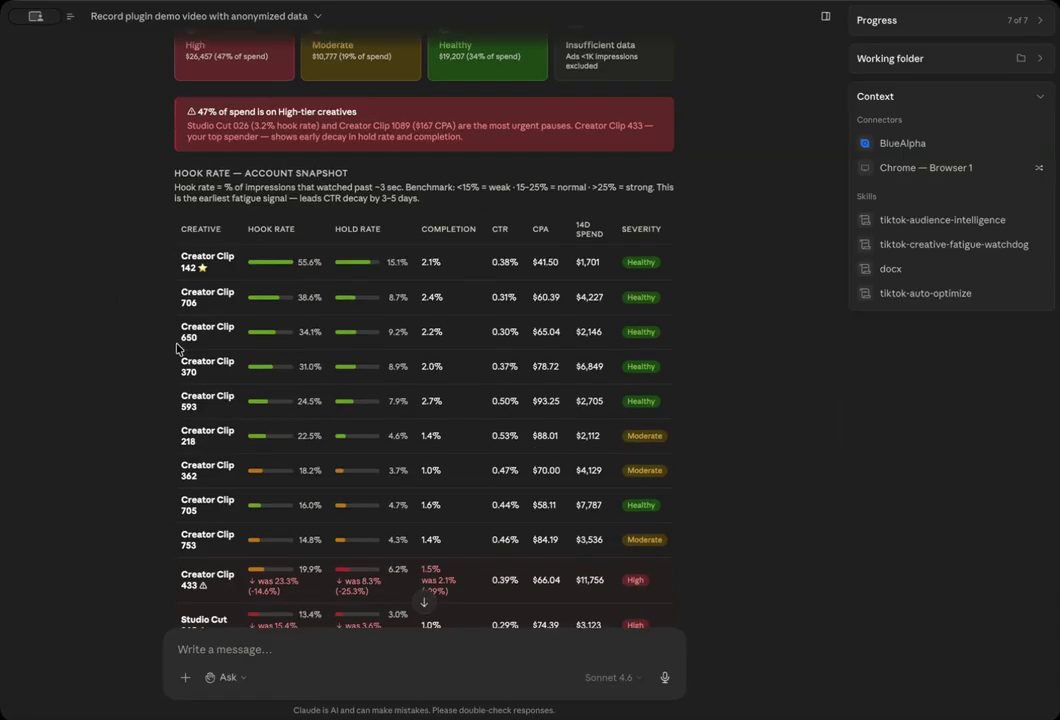
scroll(212, 500, down, 2)
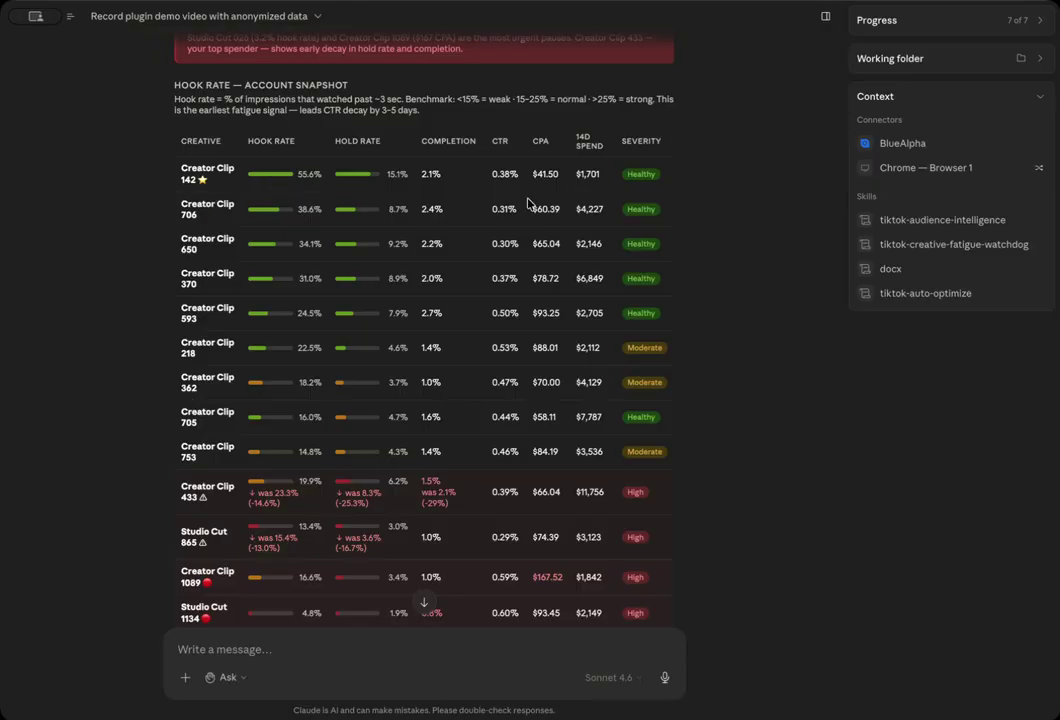
scroll(541, 275, down, 3)
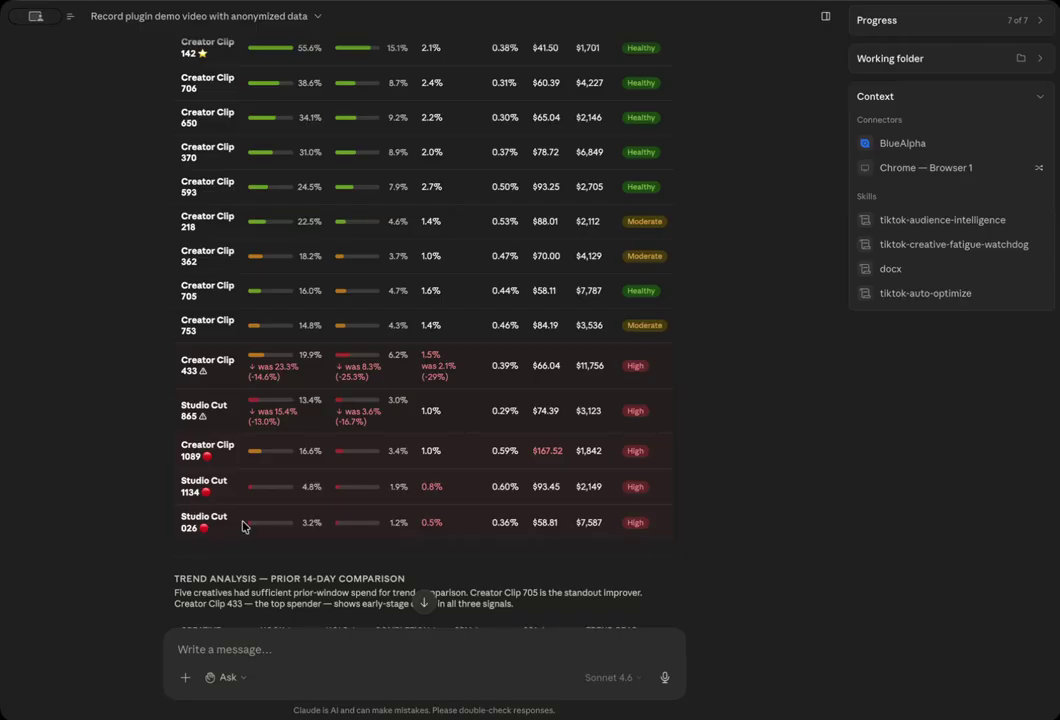
- Examine the prior 14-day trend analysis and the refresh queue, checking the 14-day spend of the top-priority creatives
scroll(260, 430, down, 5)
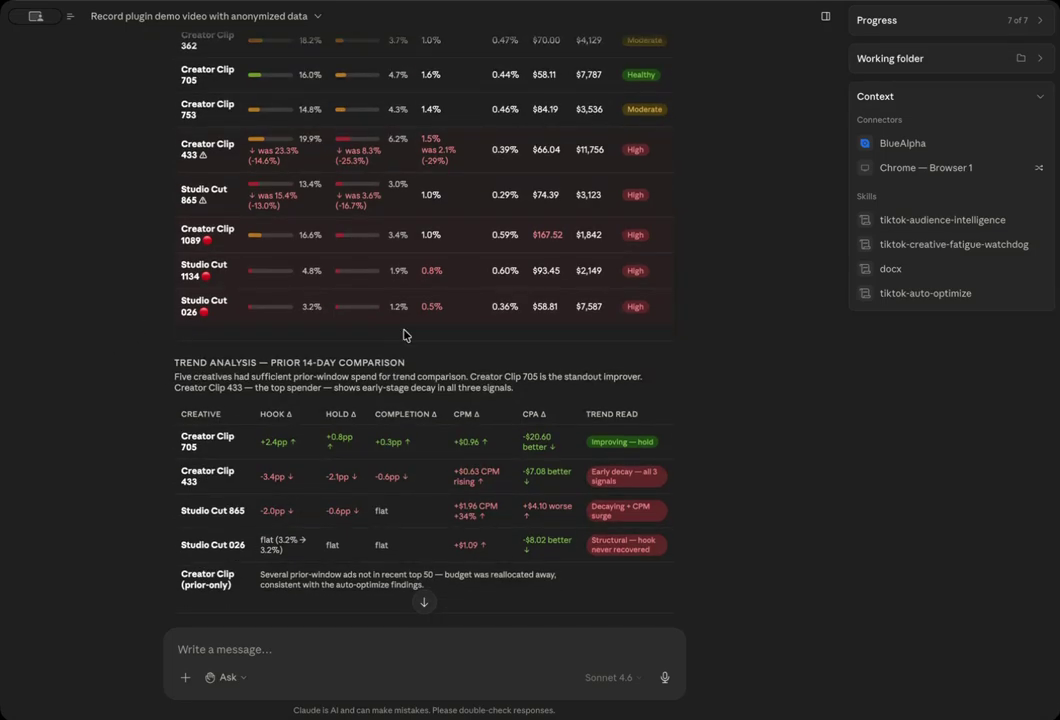
scroll(345, 415, down, 1)
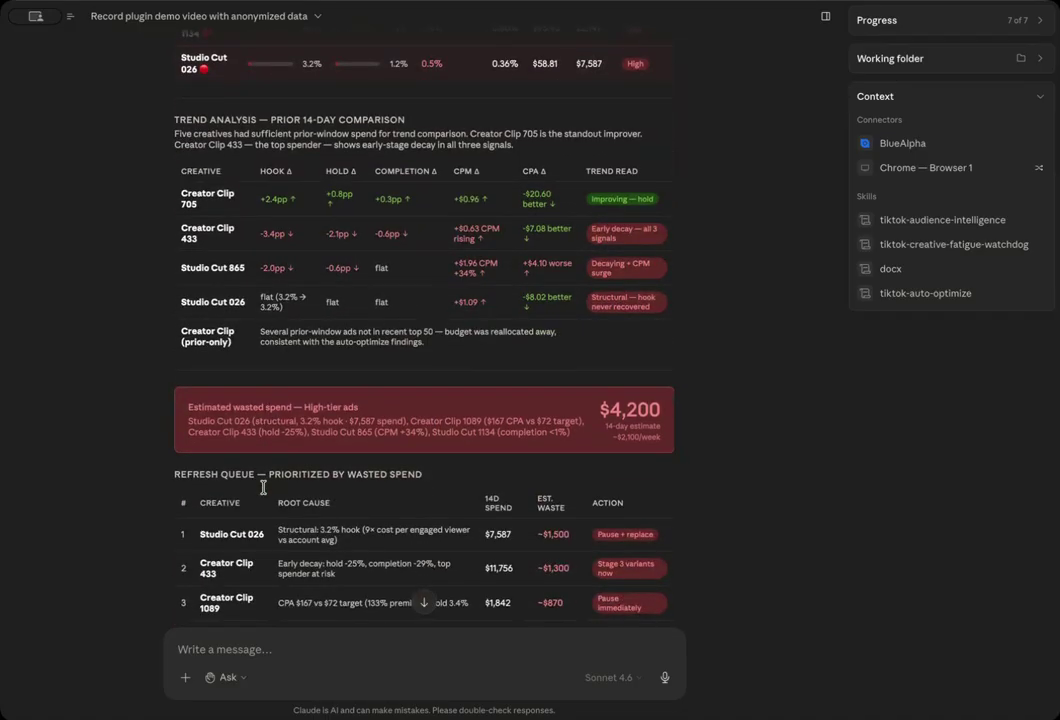
scroll(263, 487, down, 3)
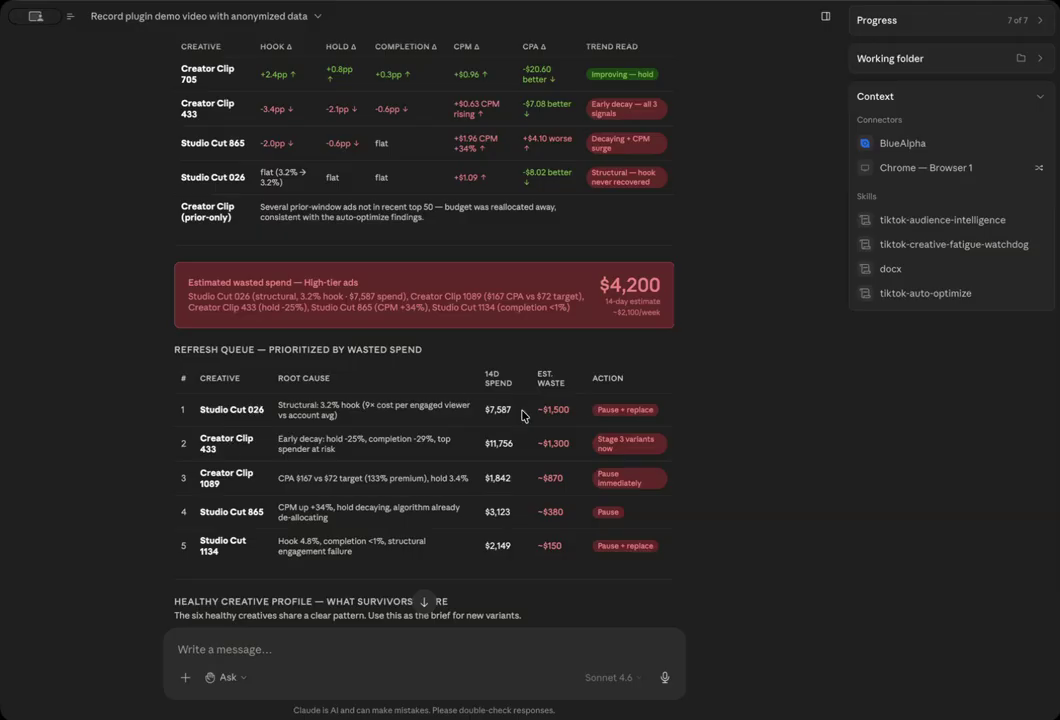
drag(485, 410, 474, 447)
click(531, 454)
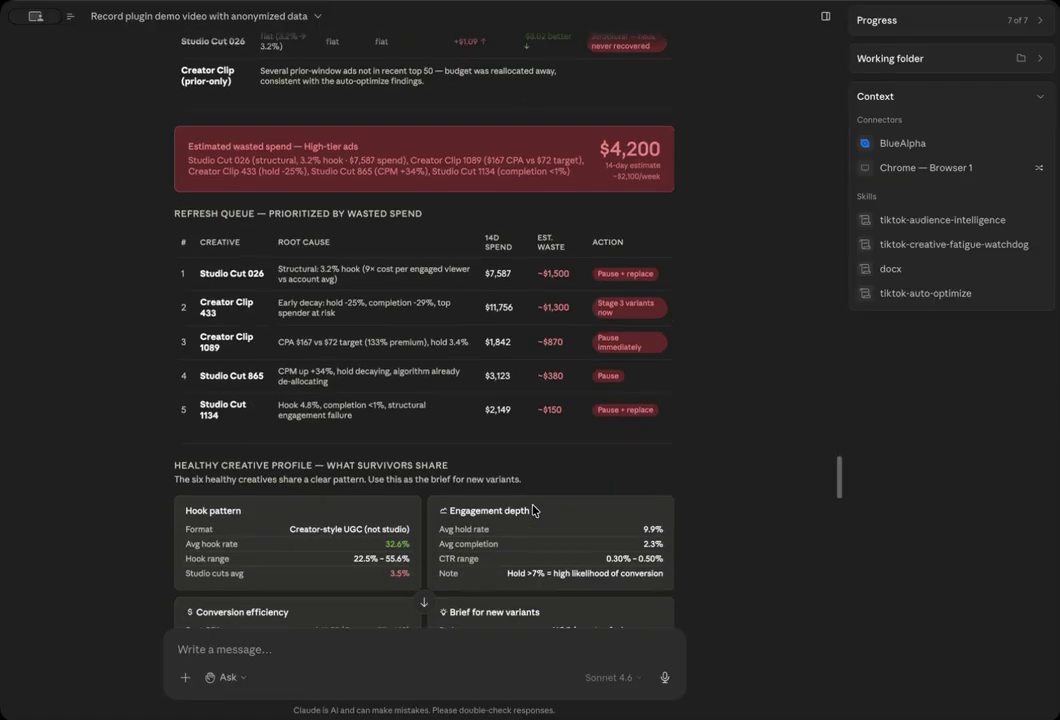
- Examine the Healthy creative profile, highlighting the Format value in the Hook pattern card
scroll(532, 510, down, 3)
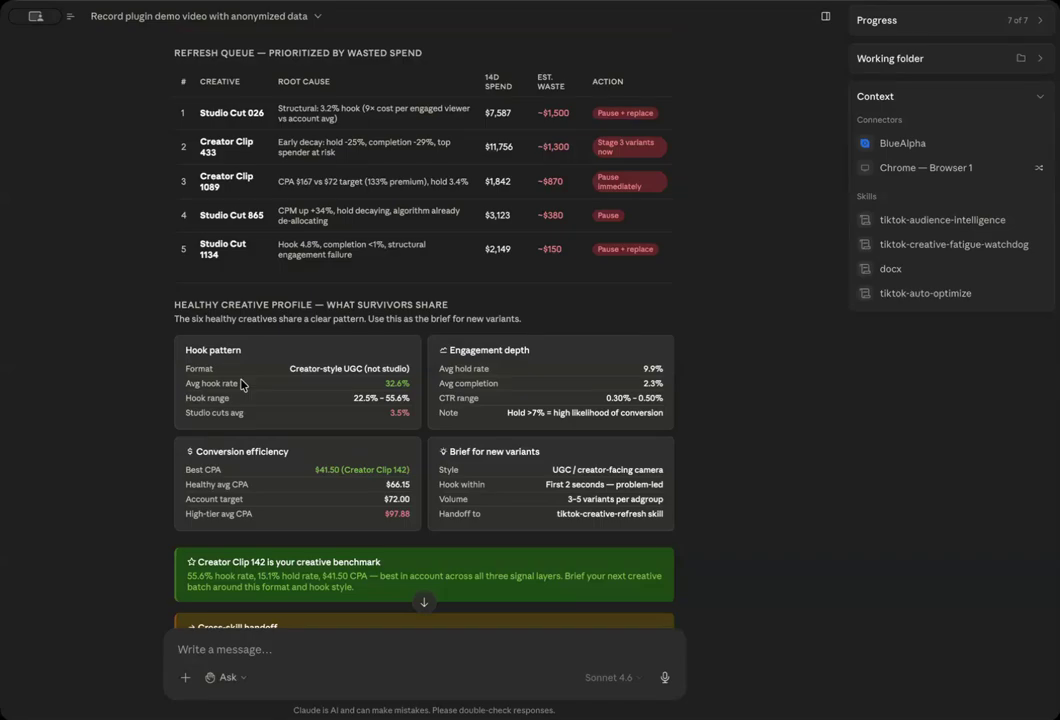
drag(293, 370, 405, 369)
click(392, 368)
scroll(296, 367, down, 1)
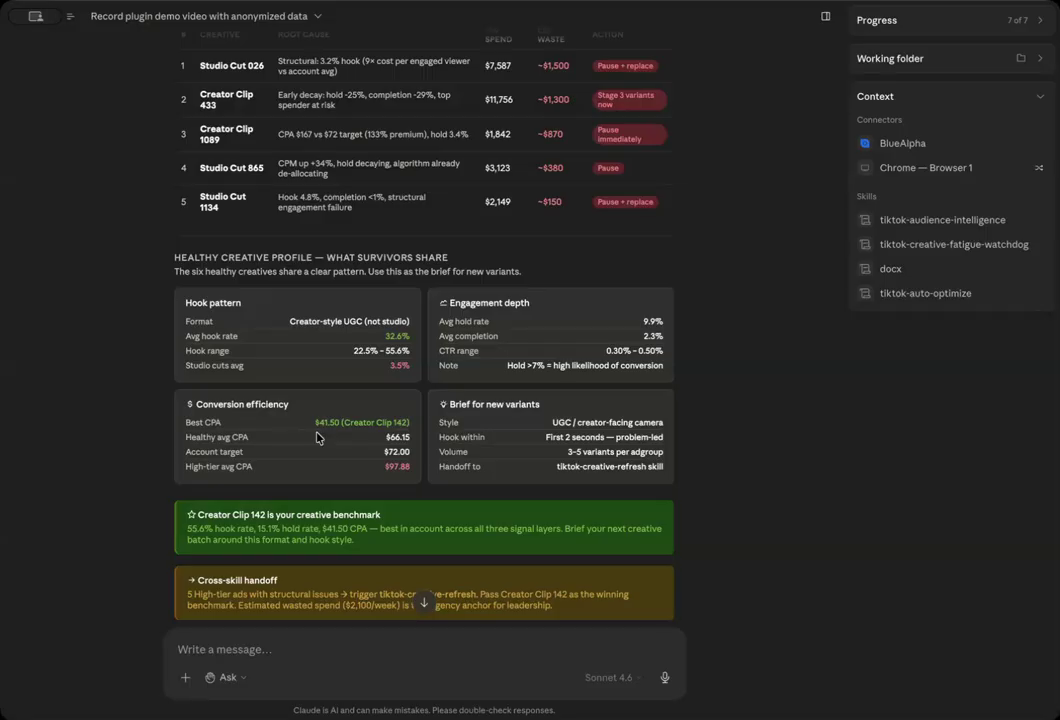
- Examine the Brief for new variants card, highlighting its style, volume and handoff skill
drag(551, 424, 653, 426)
click(653, 426)
drag(567, 452, 678, 456)
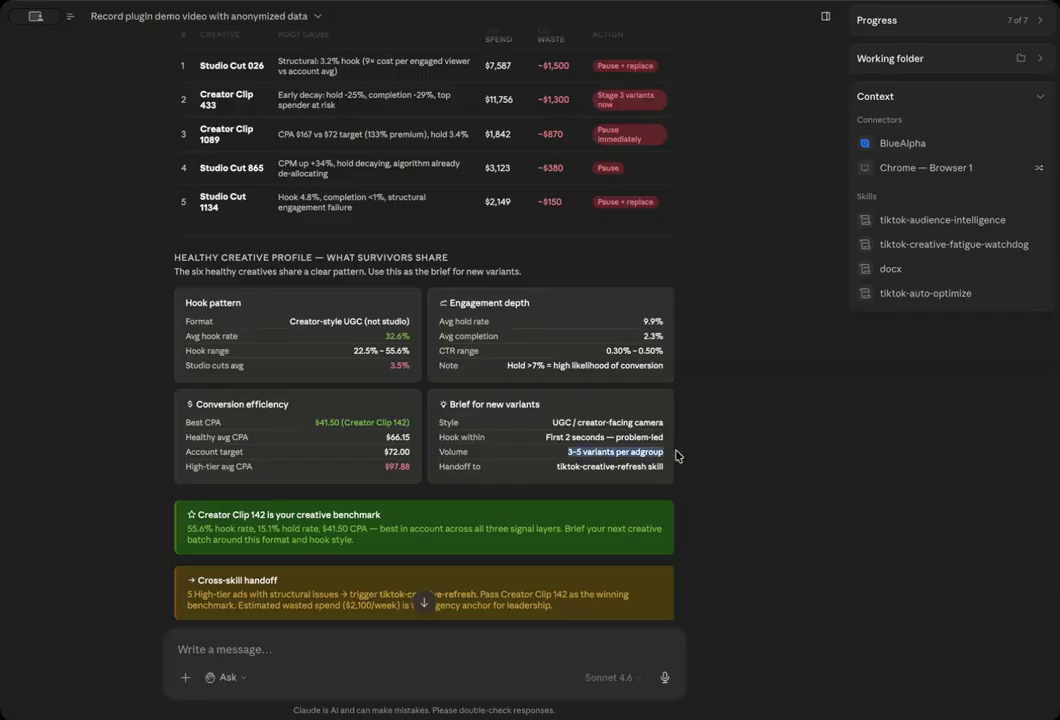
drag(551, 471, 670, 471)
click(591, 480)
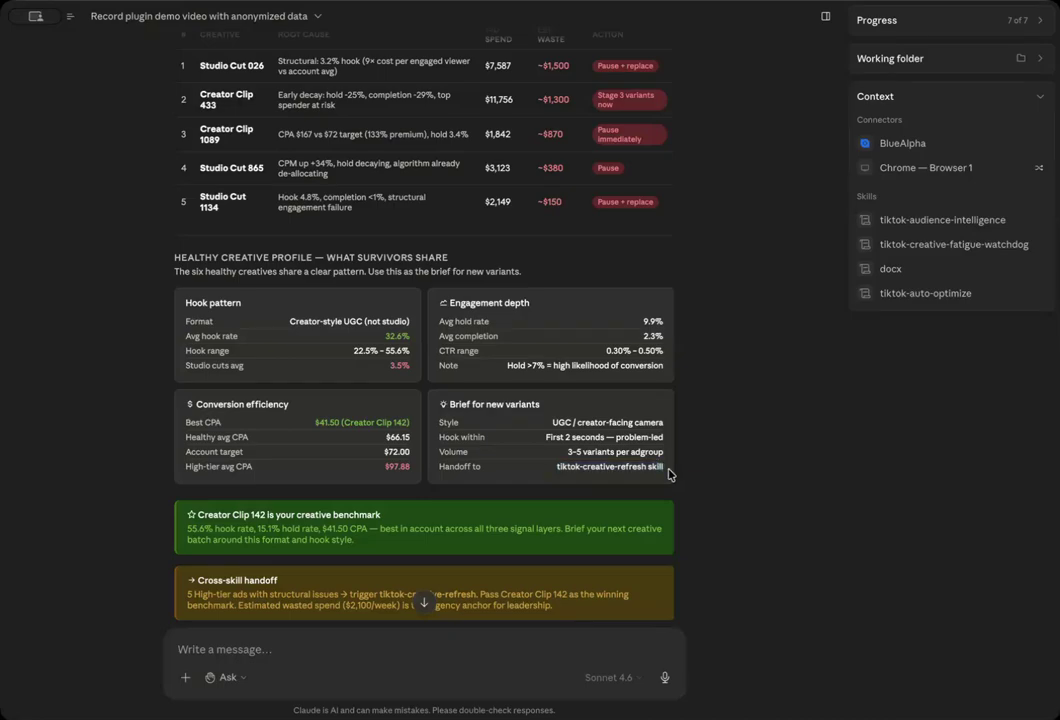
drag(557, 467, 684, 467)
click(590, 469)
- Examine the Creator Clip 142 benchmark note and the Cross-skill handoff note, highlighting the benchmark text
scroll(590, 470, down, 2)
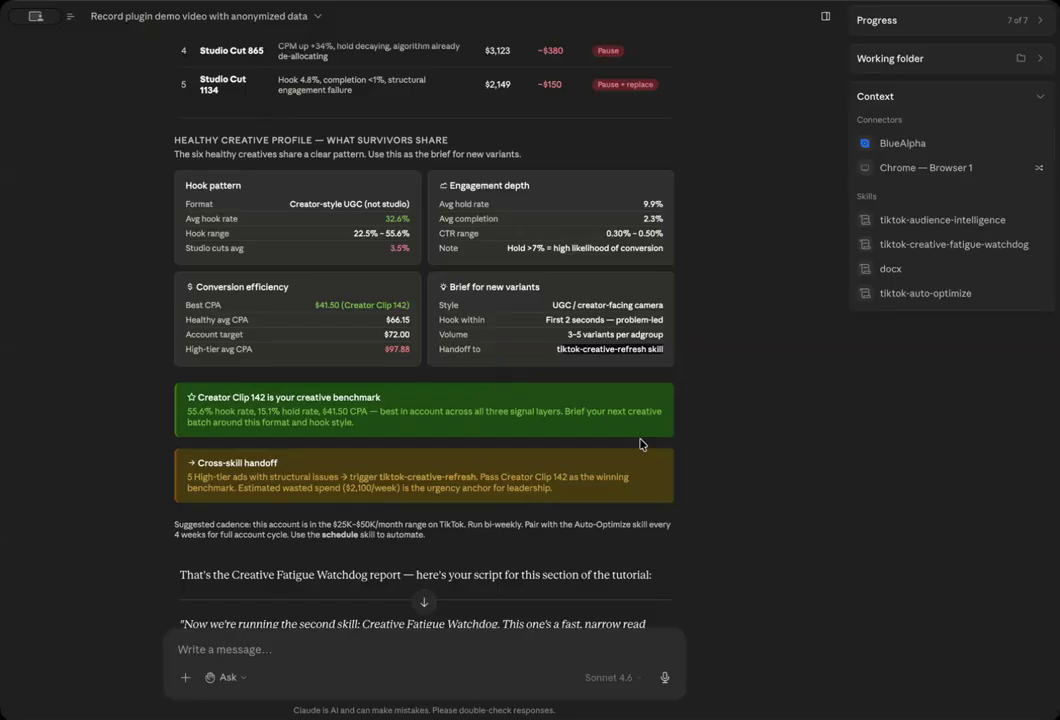
scroll(250, 445, down, 1)
scroll(250, 445, down, 1)
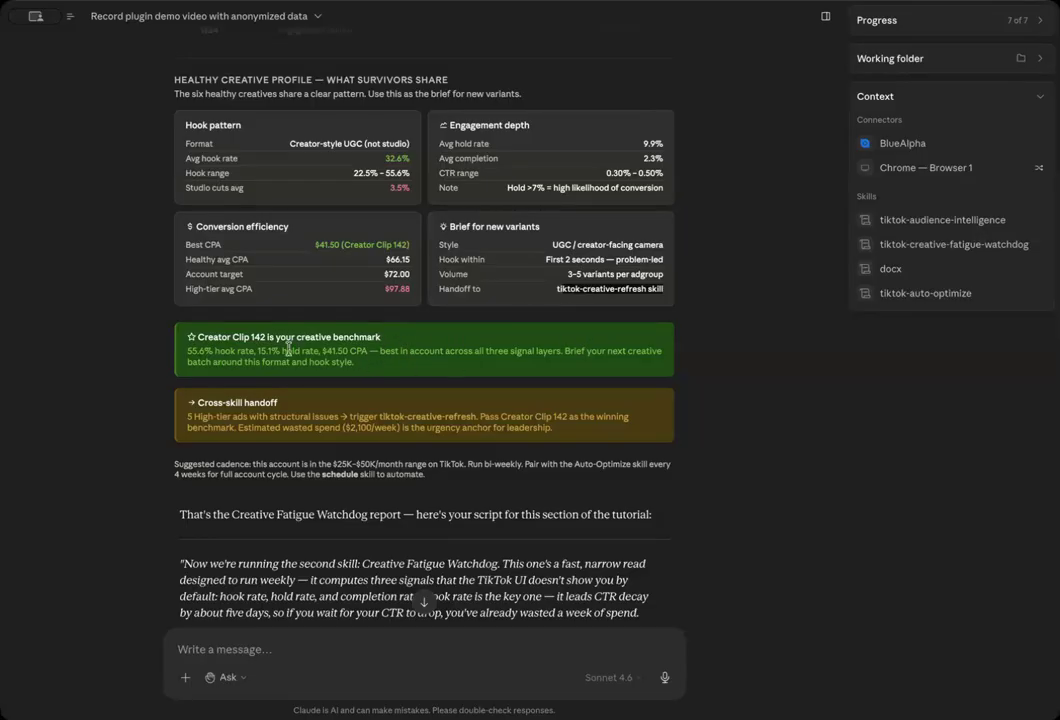
drag(356, 362, 143, 351)
click(348, 361)
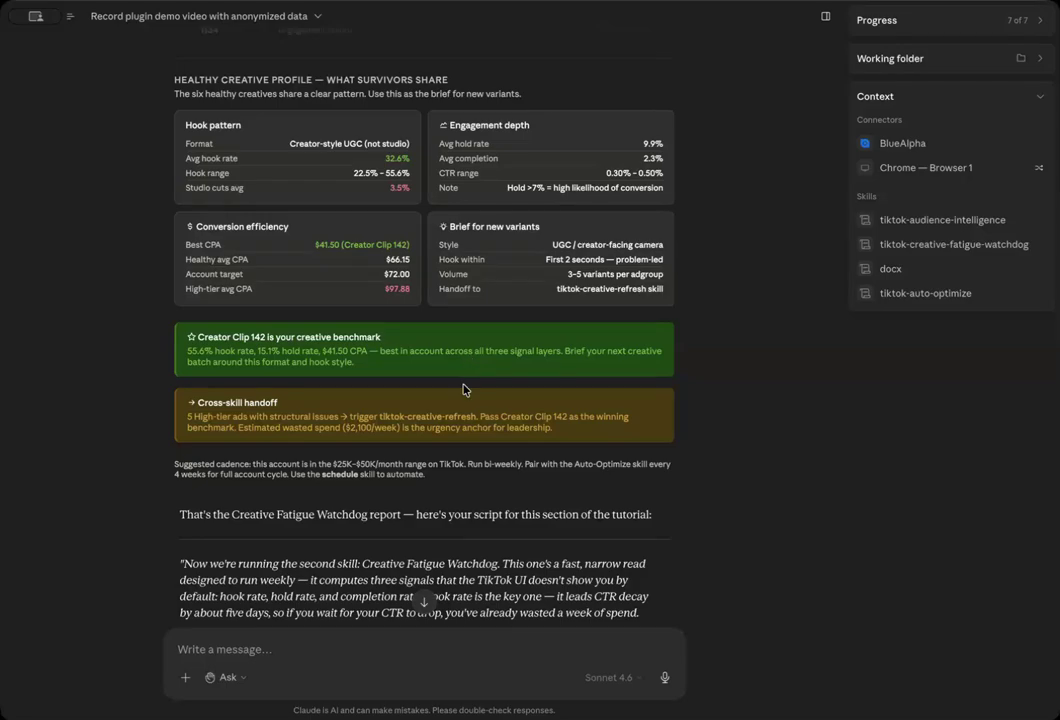
- Go to the third skill run, Audience Intelligence, and examine its context line, highlighting "no MMM"
scroll(466, 386, down, 5)
scroll(466, 388, down, 1)
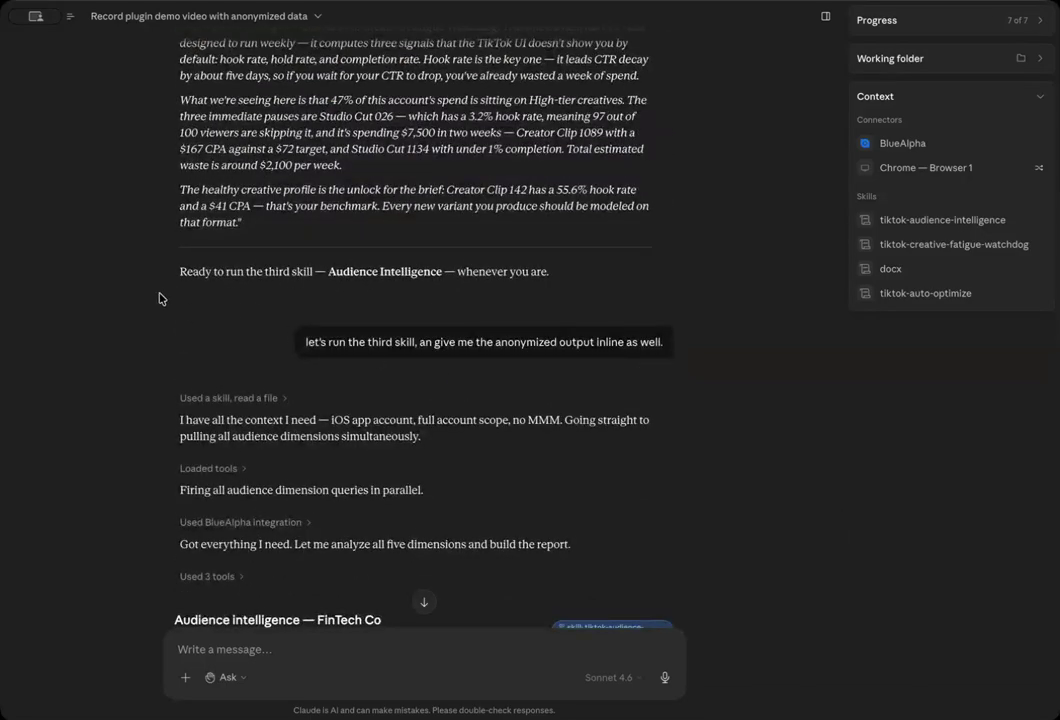
drag(322, 273, 442, 273)
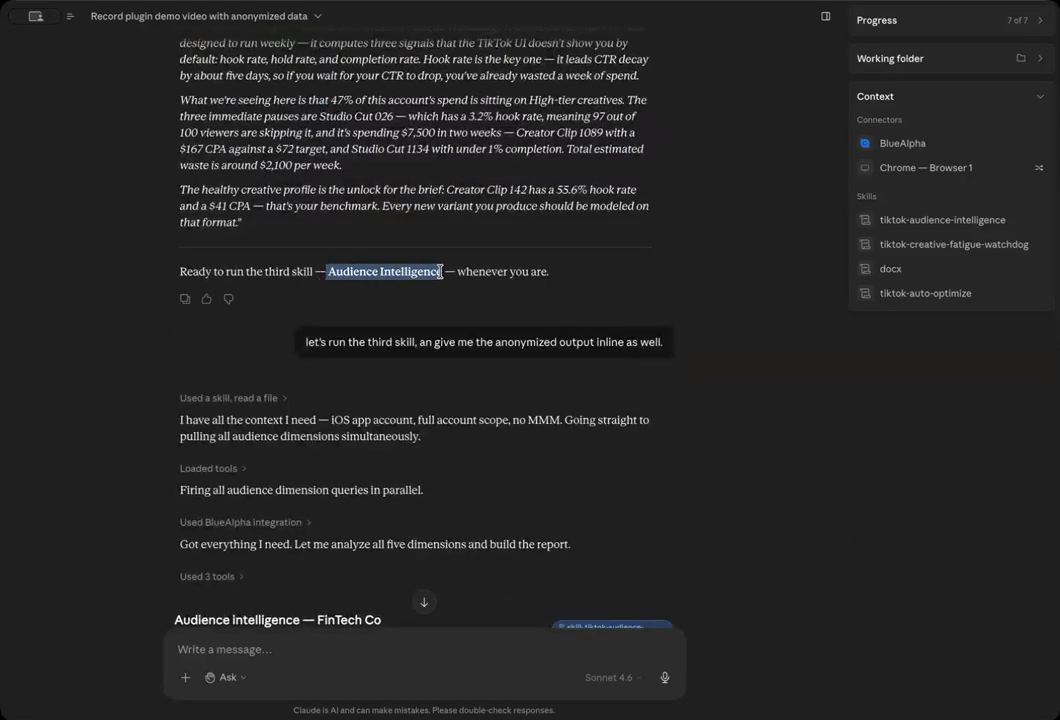
scroll(500, 361, up, 2)
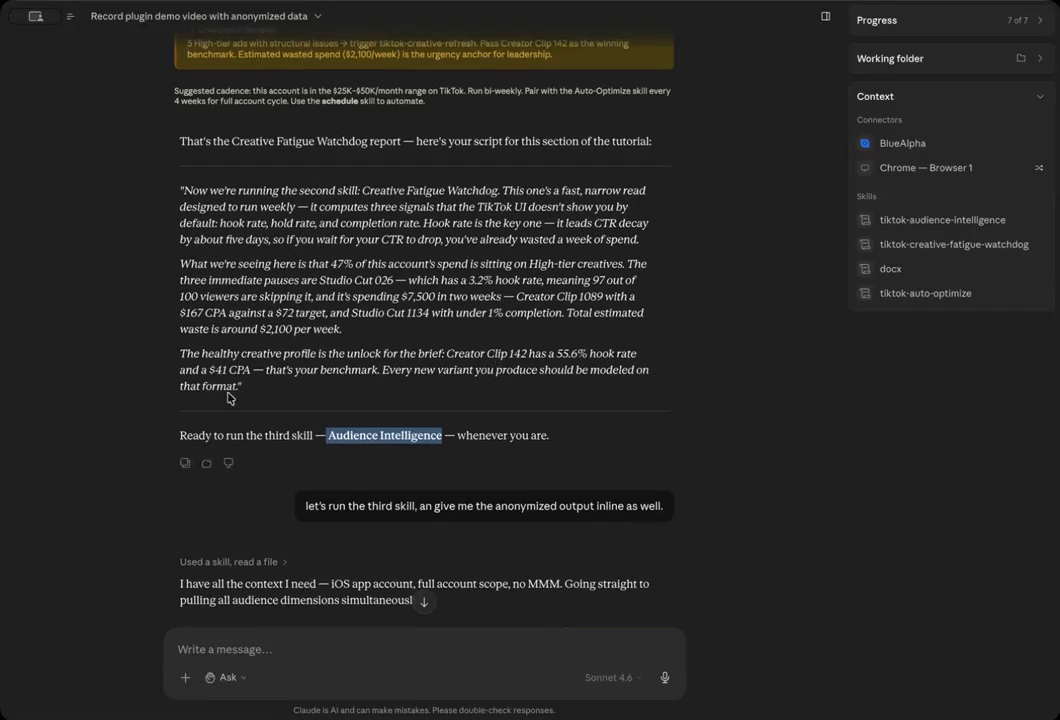
scroll(228, 397, down, 3)
scroll(228, 393, down, 2)
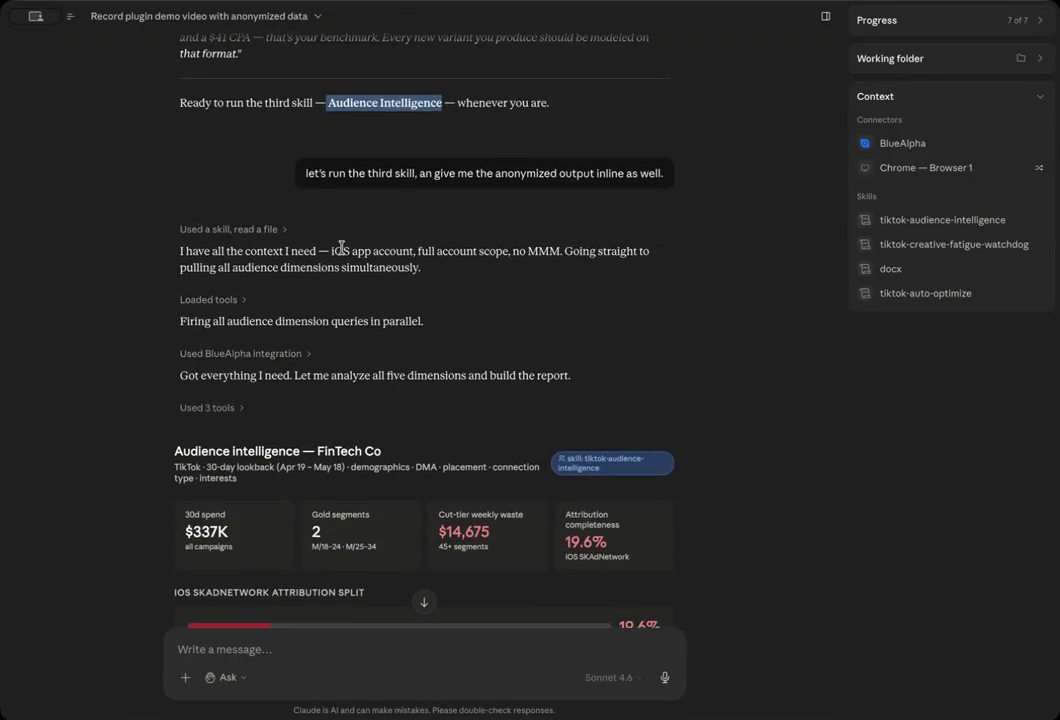
scroll(340, 326, down, 1)
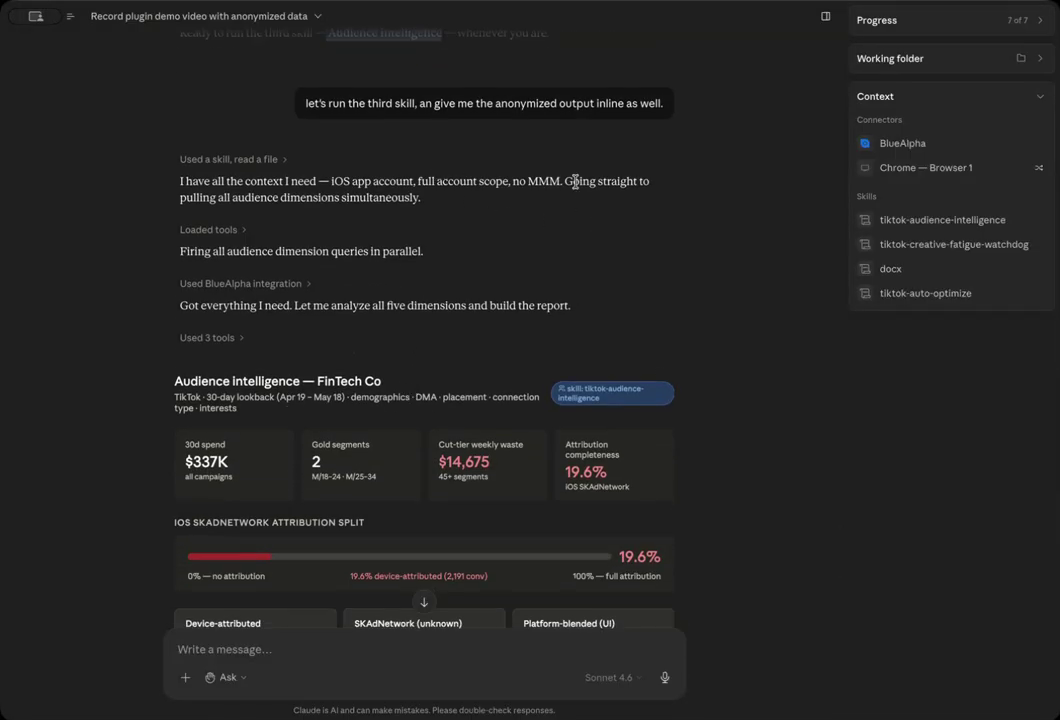
drag(513, 181, 557, 181)
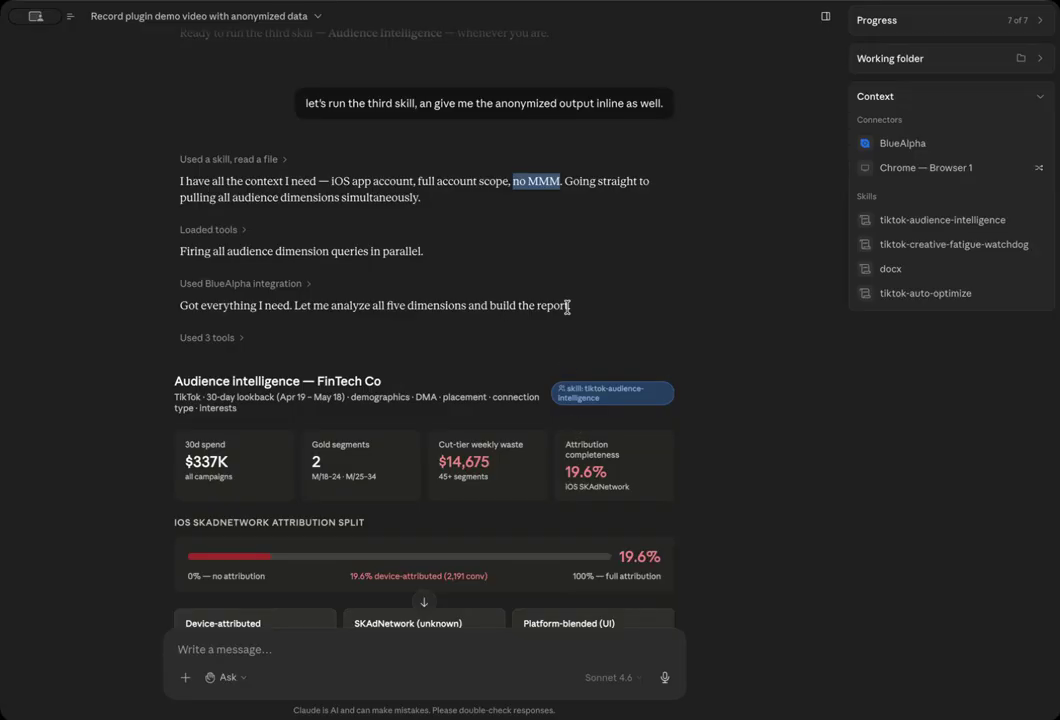
- Go to the Audience intelligence report for FinTech Co and examine the 30d spend figure in its summary
scroll(567, 307, down, 1)
scroll(460, 366, down, 2)
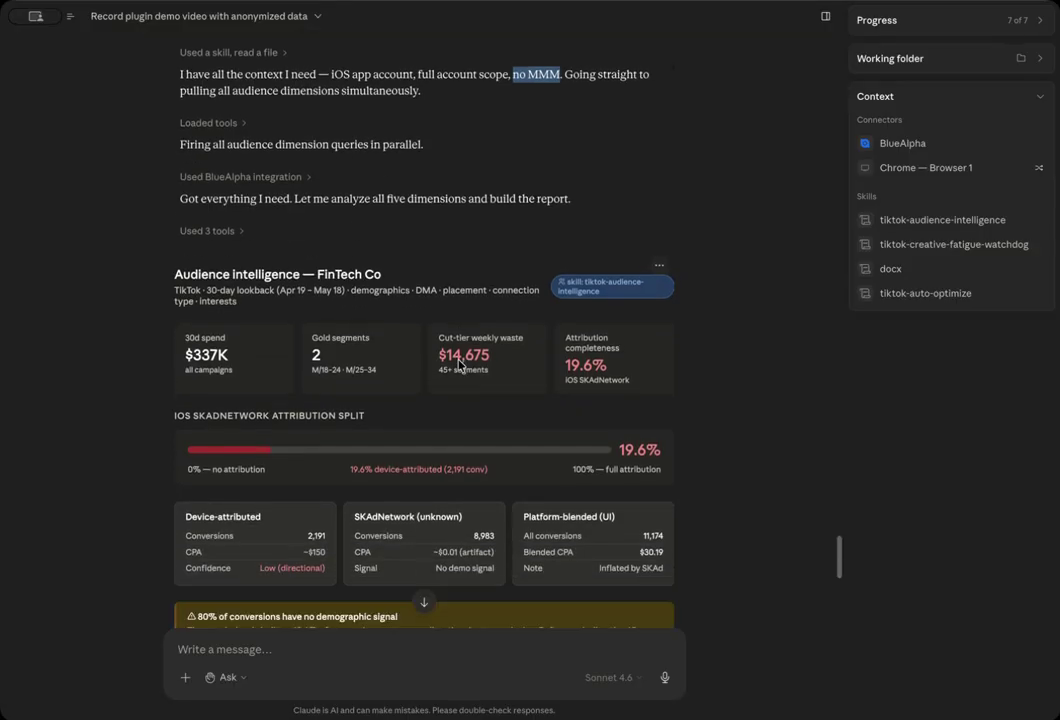
scroll(460, 366, down, 2)
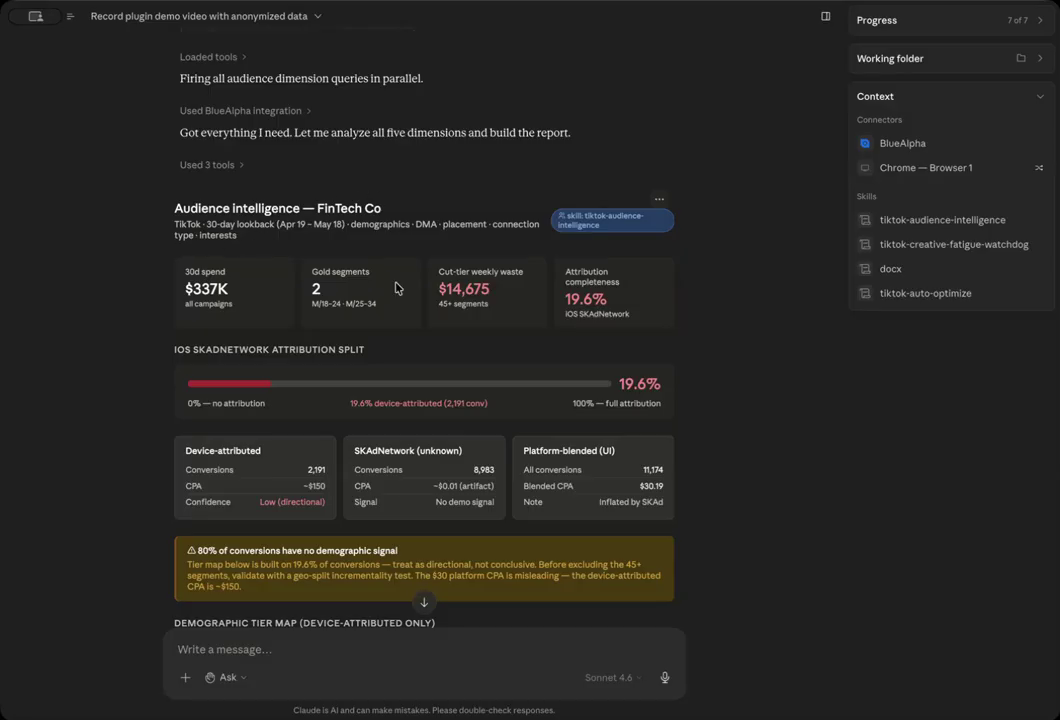
scroll(396, 288, down, 2)
drag(235, 221, 138, 220)
click(212, 230)
drag(231, 221, 183, 201)
click(231, 222)
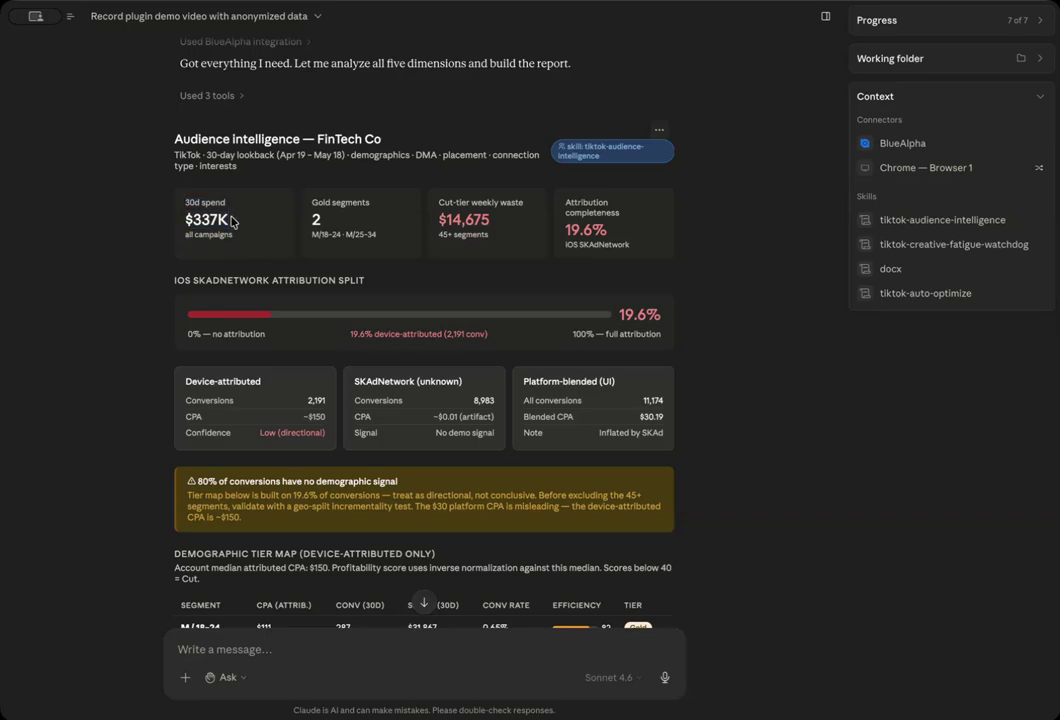
drag(236, 250, 159, 206)
click(248, 222)
- Examine the Gold segments card in the Audience intelligence summary, highlighting its count and demographic segments
drag(322, 220, 294, 212)
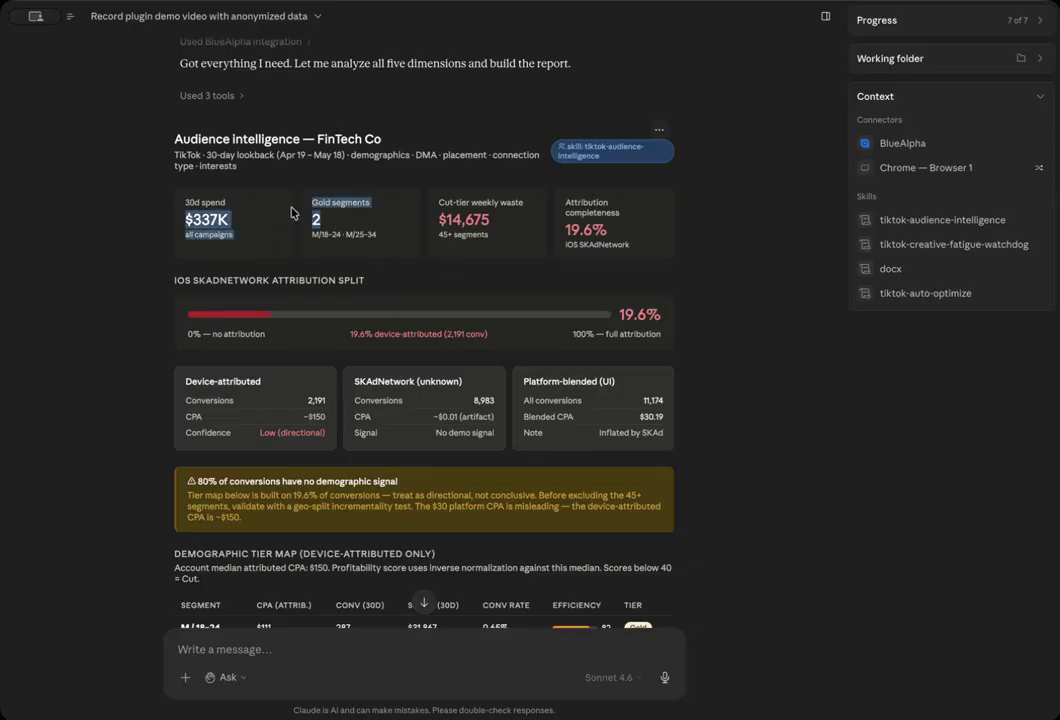
click(349, 229)
drag(386, 246, 318, 203)
click(347, 245)
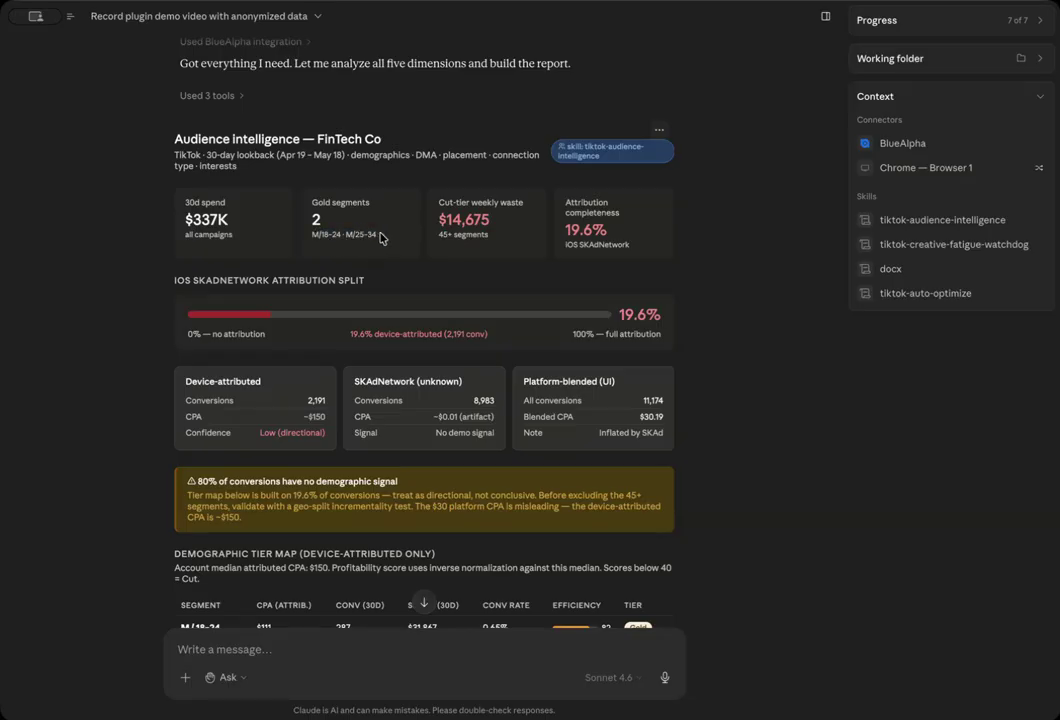
drag(395, 233, 295, 205)
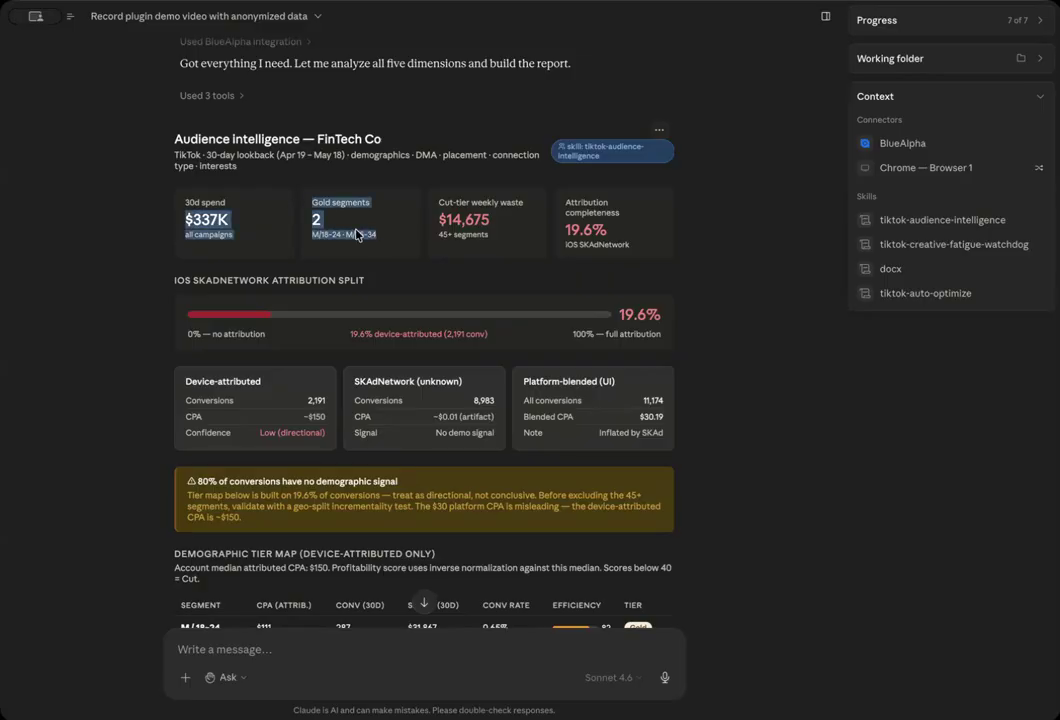
click(378, 244)
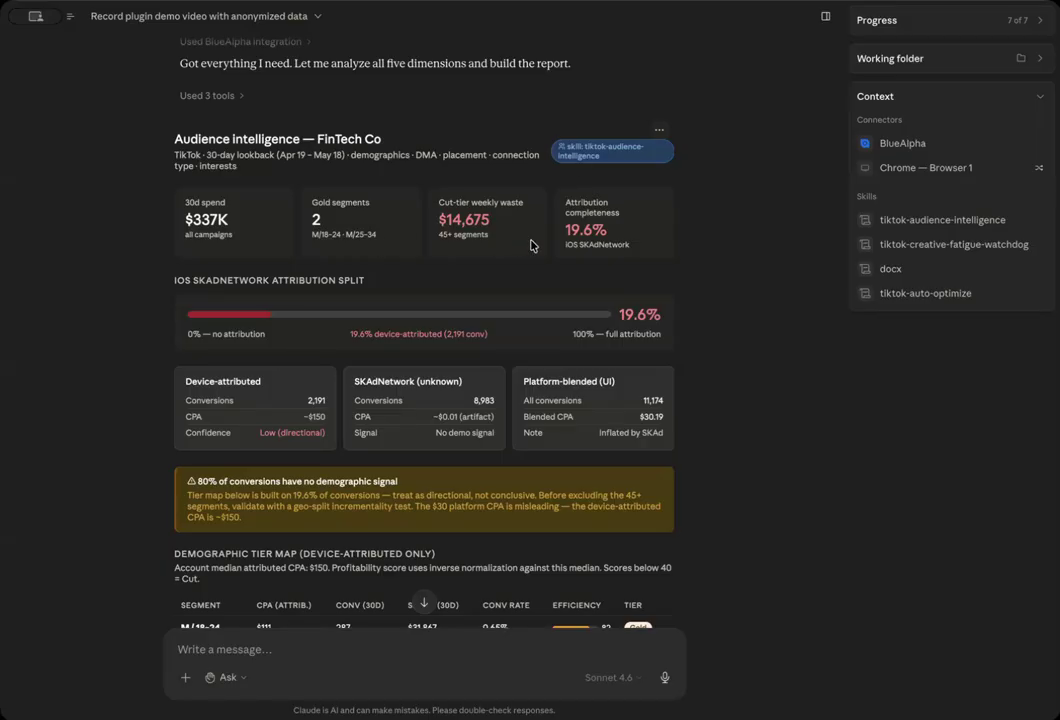
- Examine the Cut-tier weekly waste card, highlighting its amount and the age segments it covers
scroll(530, 244, down, 1)
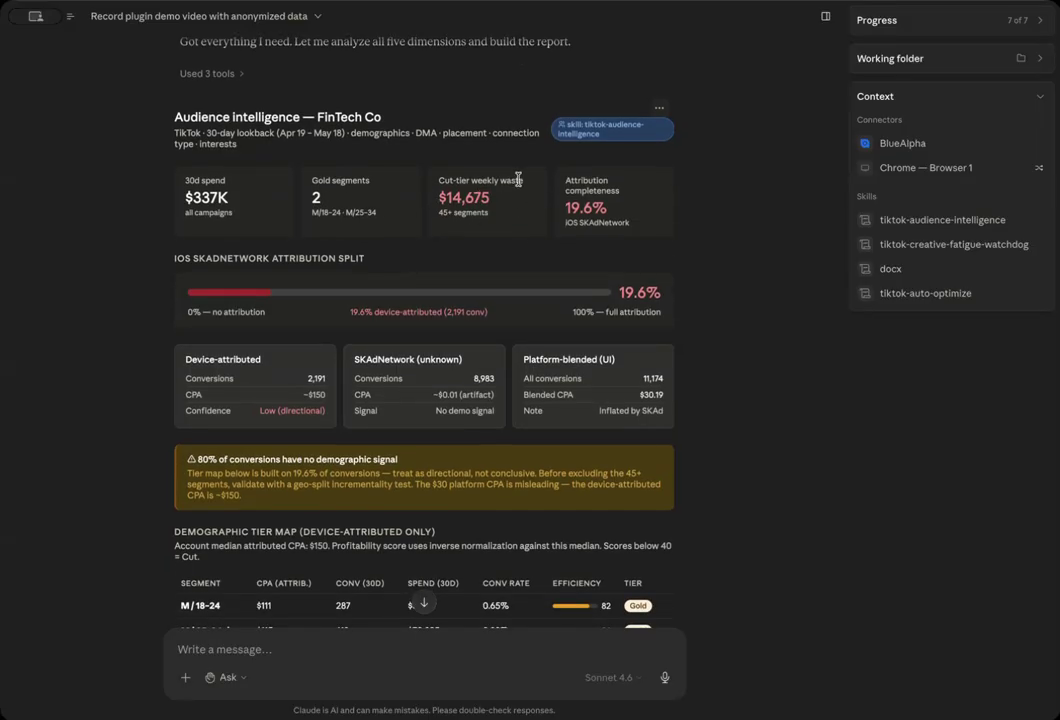
drag(513, 225, 430, 180)
click(486, 196)
drag(490, 212, 438, 214)
click(479, 216)
- Examine the iOS SKAdNetwork attribution split, its three attribution cards and the missing demographic signal warning
scroll(360, 372, down, 1)
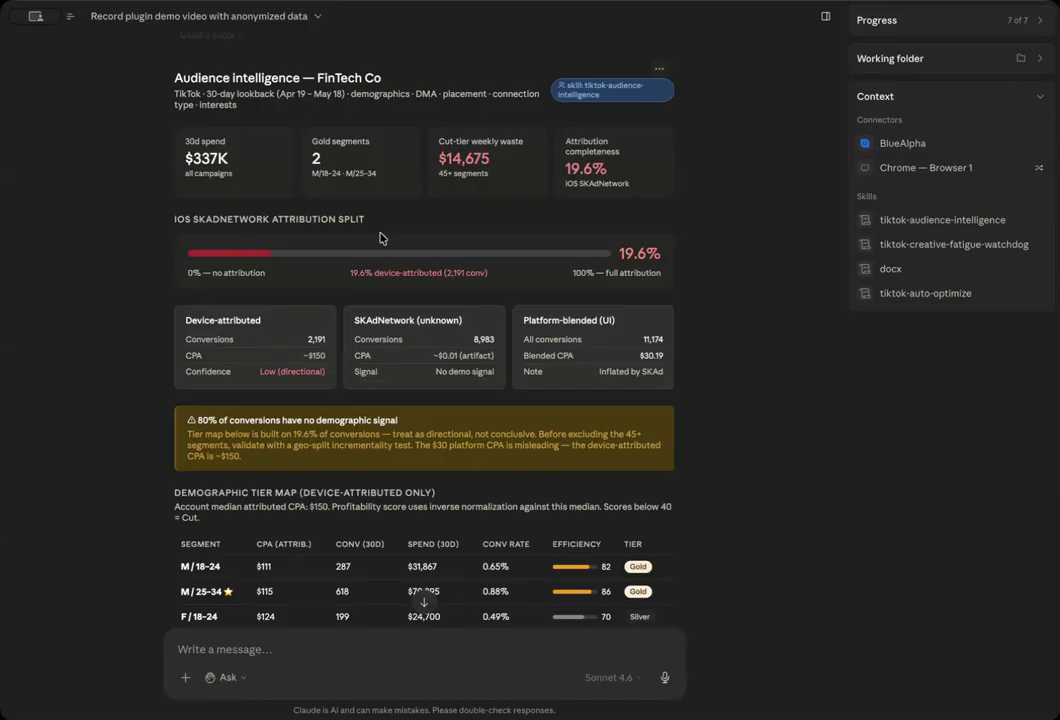
scroll(380, 237, down, 2)
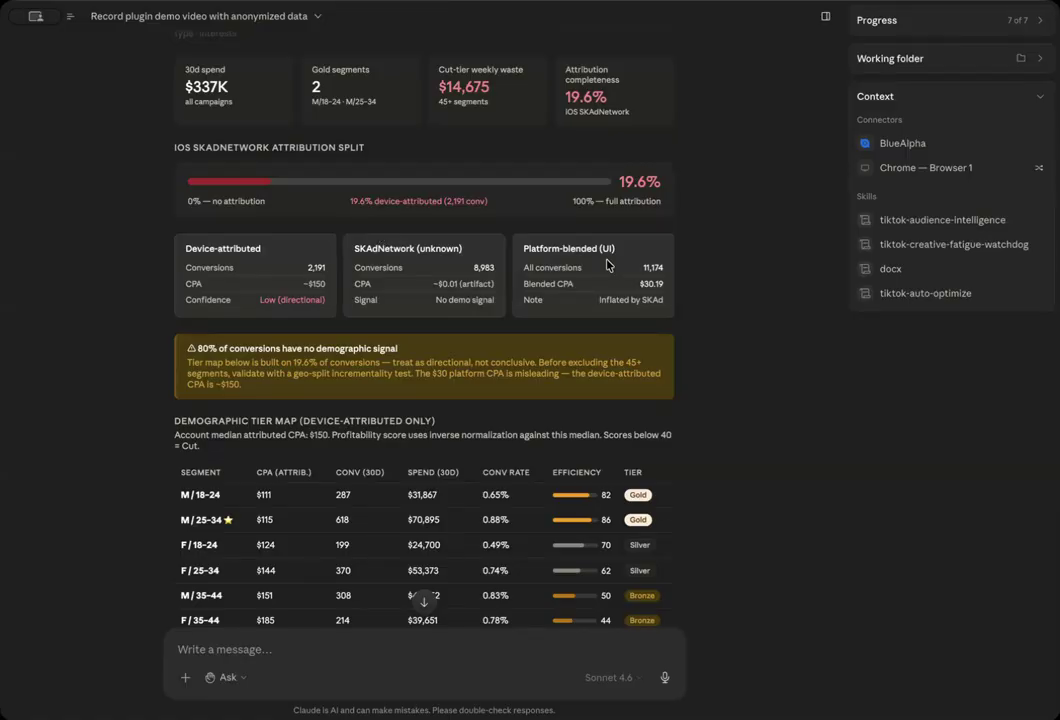
scroll(633, 366, down, 3)
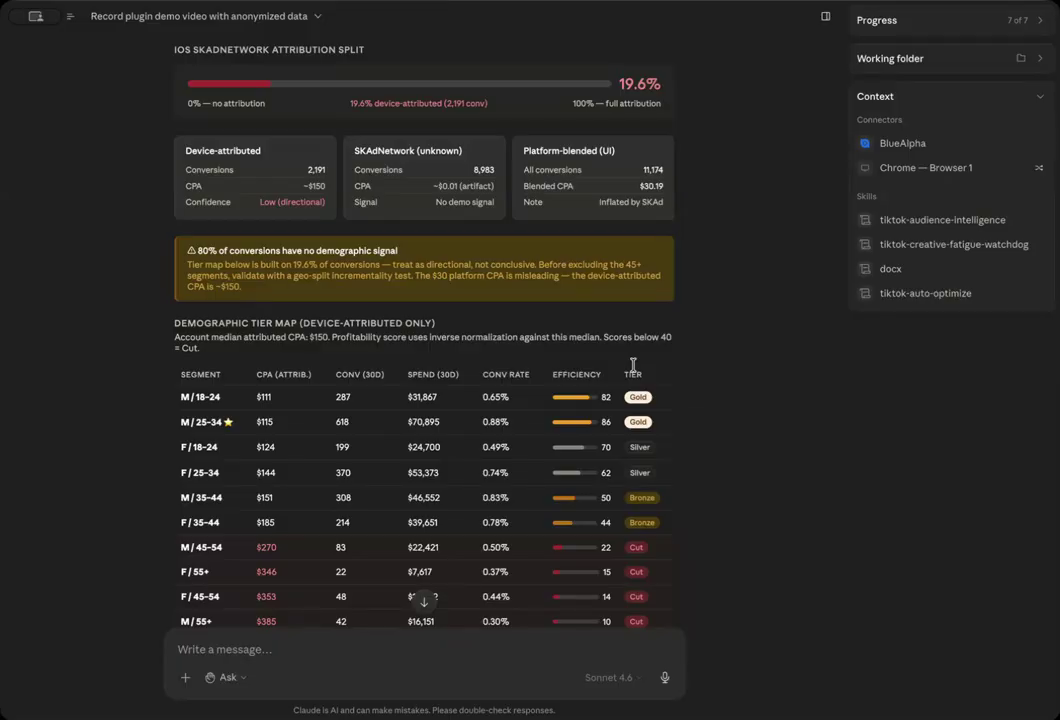
scroll(173, 208, up, 1)
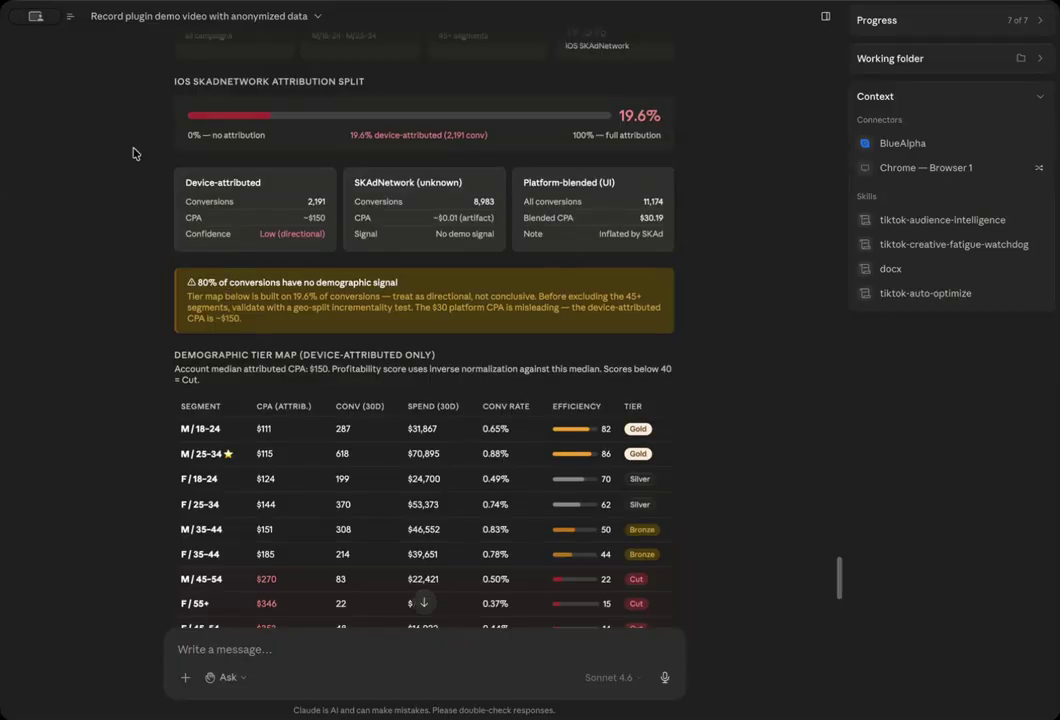
scroll(331, 252, down, 4)
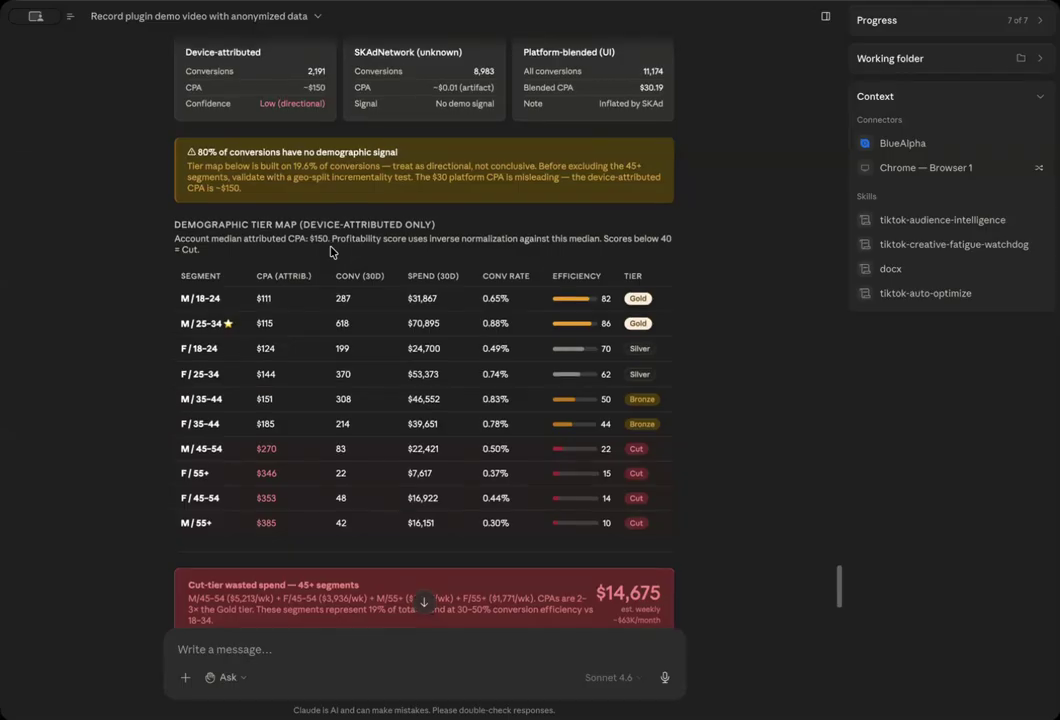
- Examine the Demographic tier map by segment, highlighting the Cut-tier segments, and compare it with the Cut-tier wasted spend box
scroll(331, 252, down, 2)
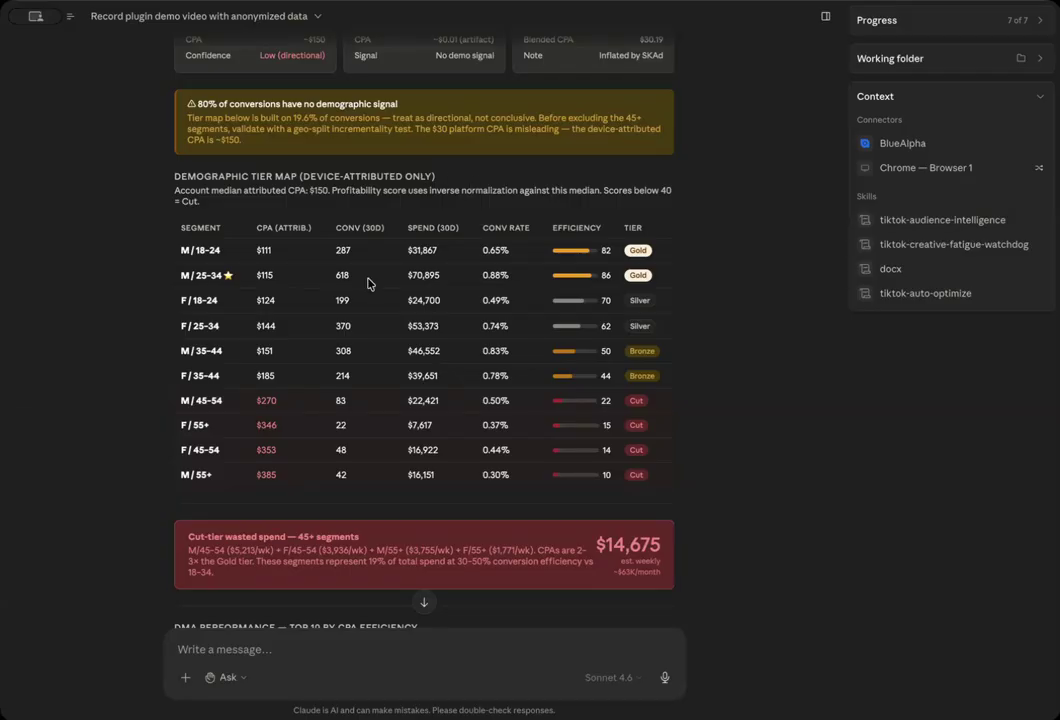
drag(228, 454, 178, 424)
click(211, 434)
scroll(253, 437, down, 3)
drag(234, 428, 163, 364)
click(257, 387)
scroll(439, 392, down, 3)
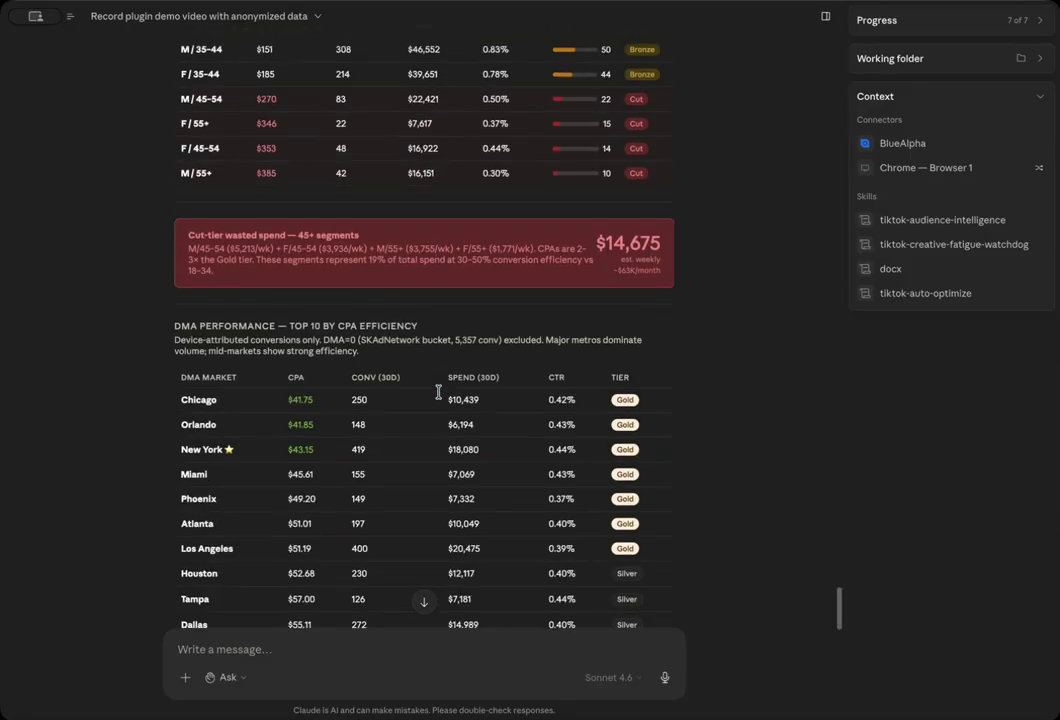
scroll(223, 320, up, 7)
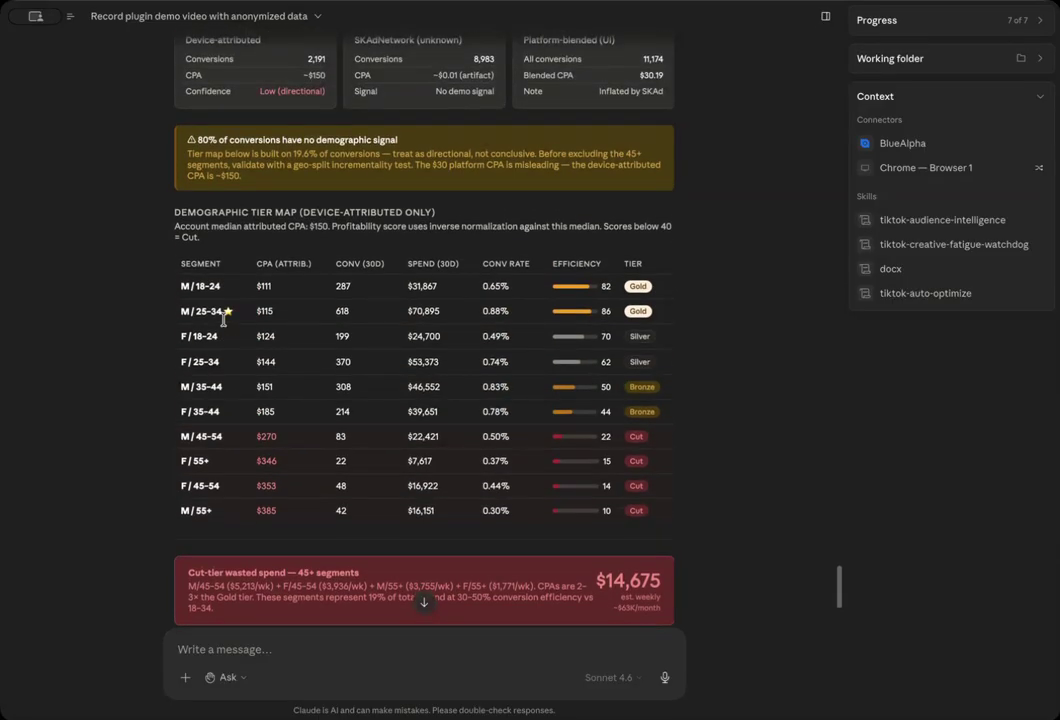
scroll(223, 320, down, 7)
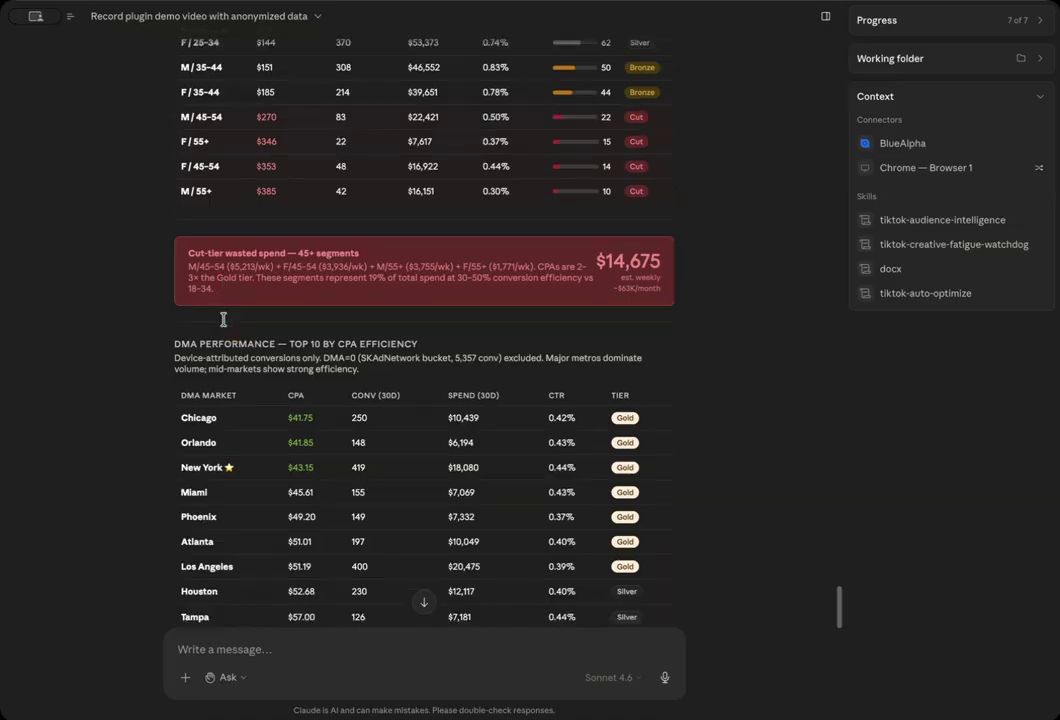
- Examine the DMA performance table, highlighting "Top 10 by CPA efficiency" in its heading and the market rows
scroll(223, 320, down, 2)
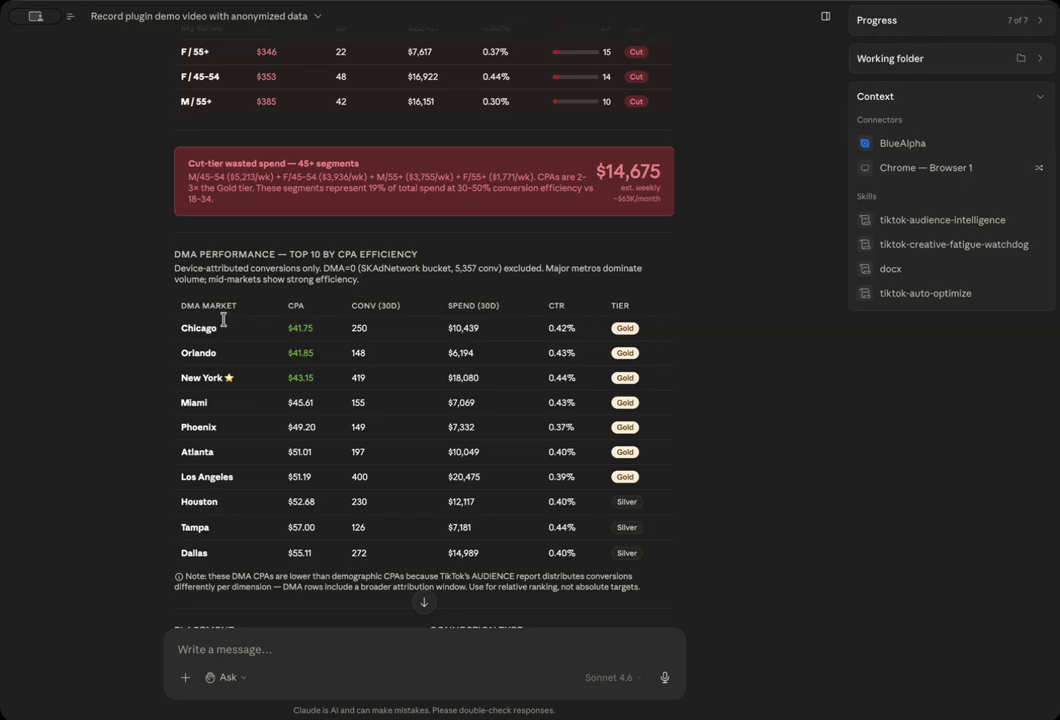
drag(290, 254, 466, 262)
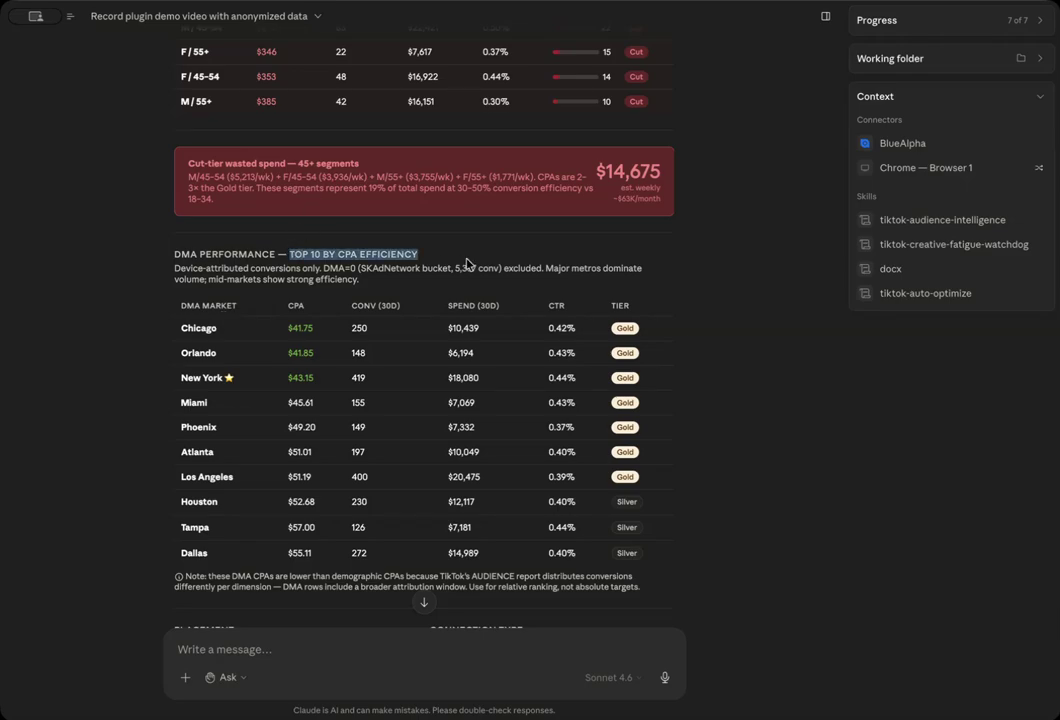
scroll(467, 263, down, 1)
scroll(467, 263, down, 5)
scroll(530, 266, up, 4)
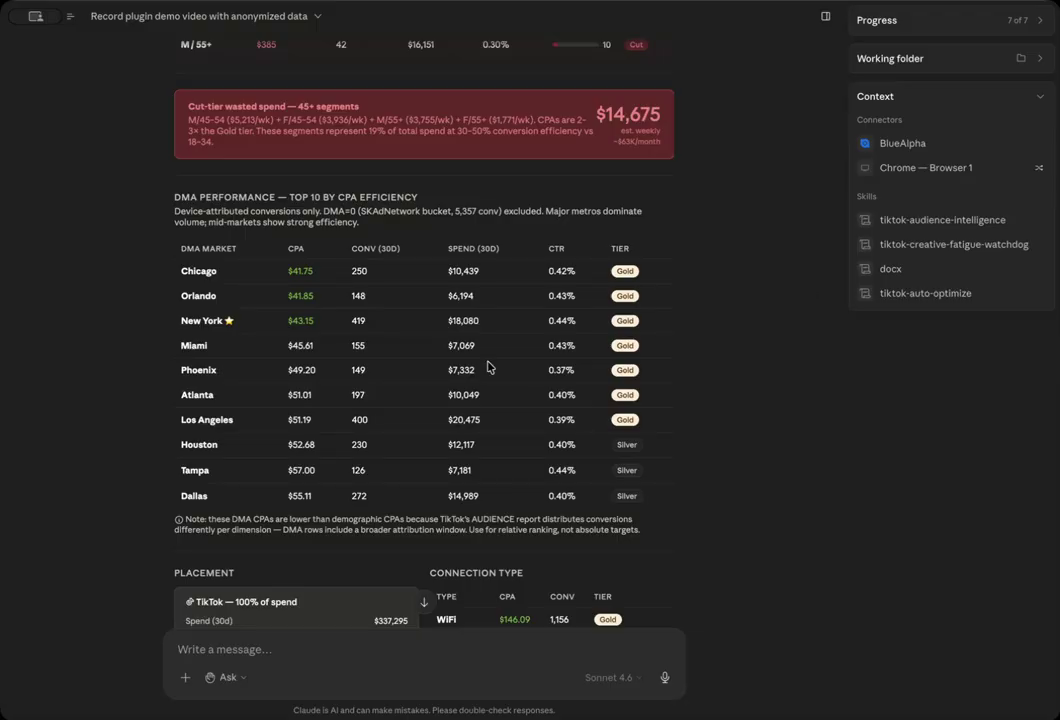
drag(672, 502, 222, 262)
click(222, 262)
- Examine the Connection type table, highlighting its Unknown row and the SKAdNetwork label
scroll(345, 436, down, 5)
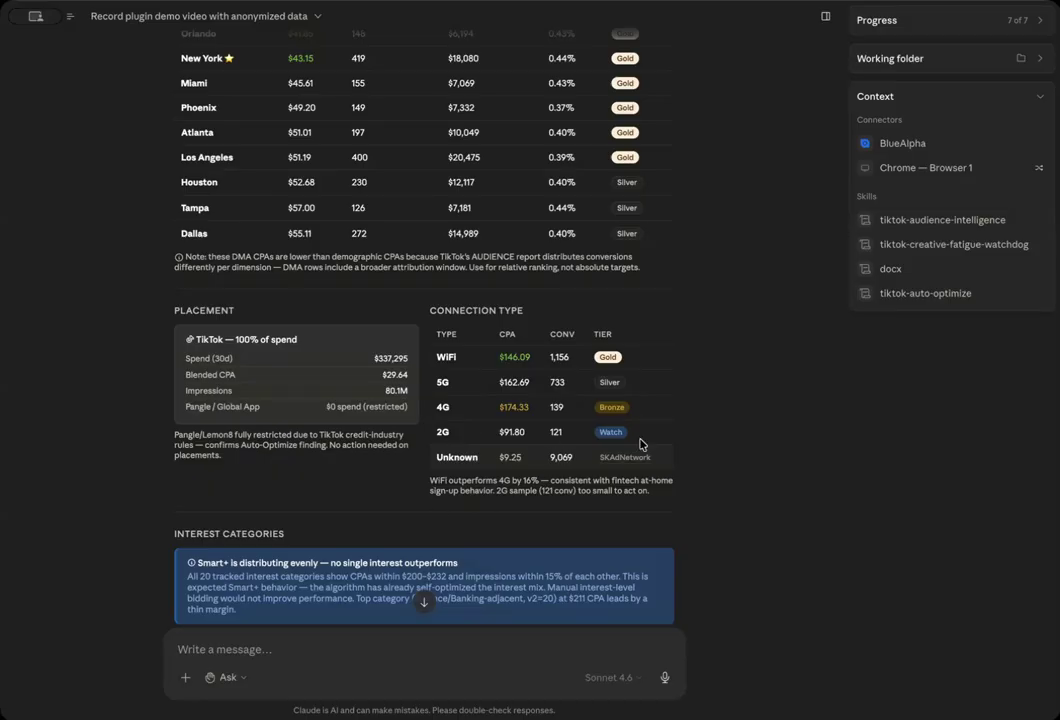
drag(437, 462, 599, 457)
click(480, 470)
double_click(634, 457)
scroll(407, 461, down, 3)
- Go to Recommended changes and examine the Auto-approve items, highlighting the age exclusion and the placements recommendation
scroll(407, 461, down, 3)
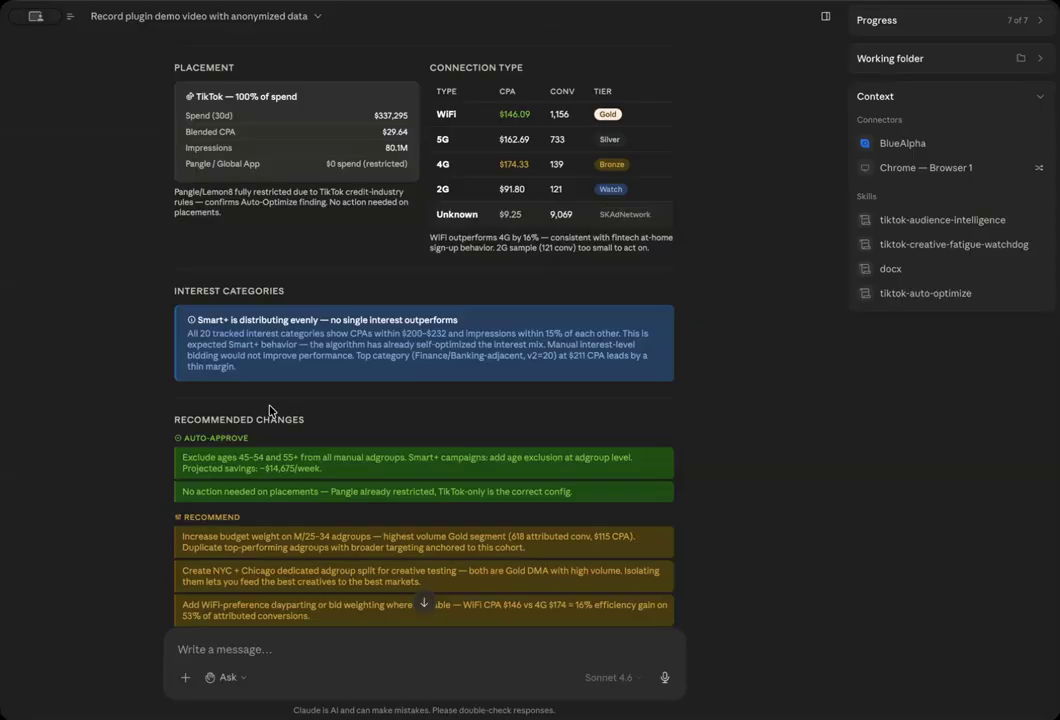
scroll(408, 402, down, 2)
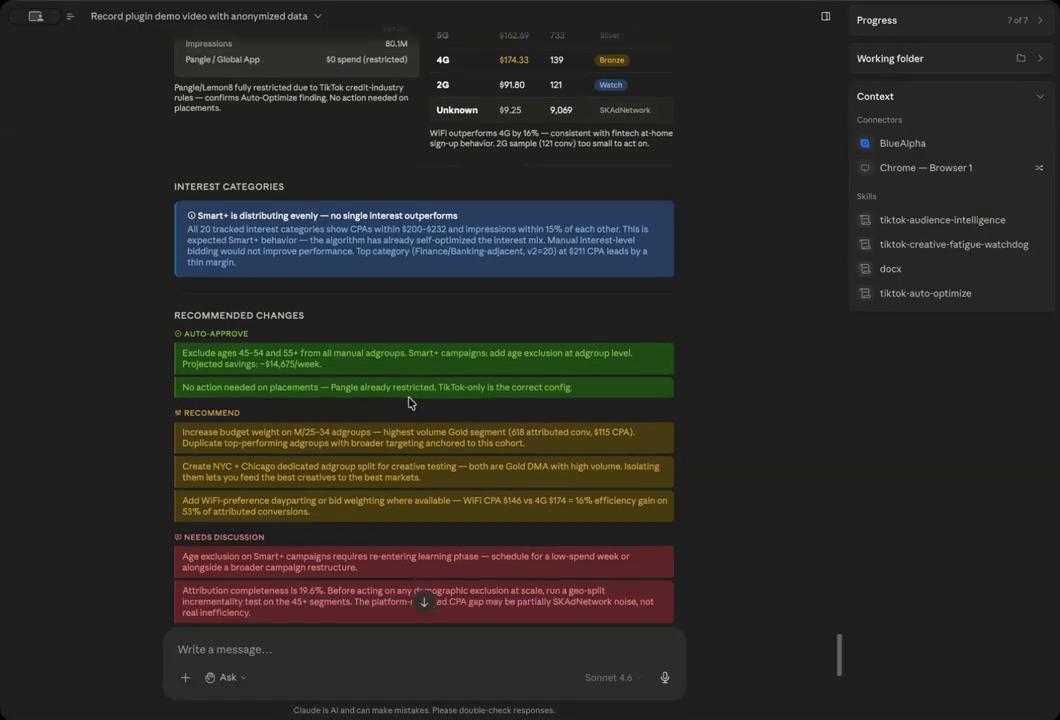
scroll(380, 398, down, 1)
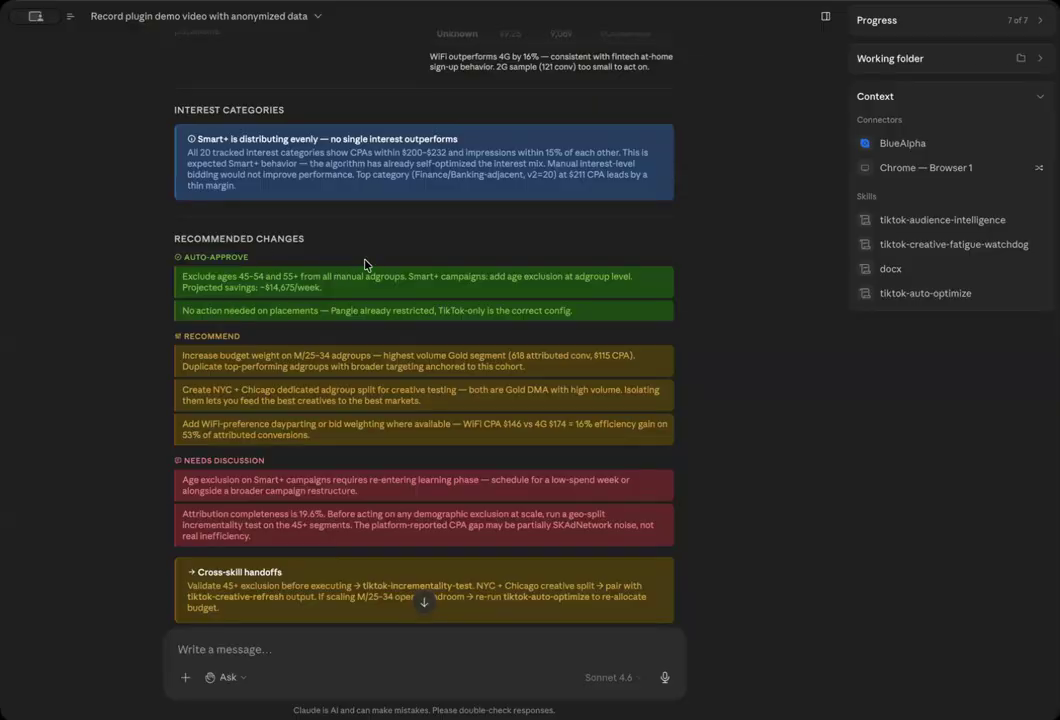
drag(349, 288, 189, 272)
click(189, 272)
triple_click(247, 273)
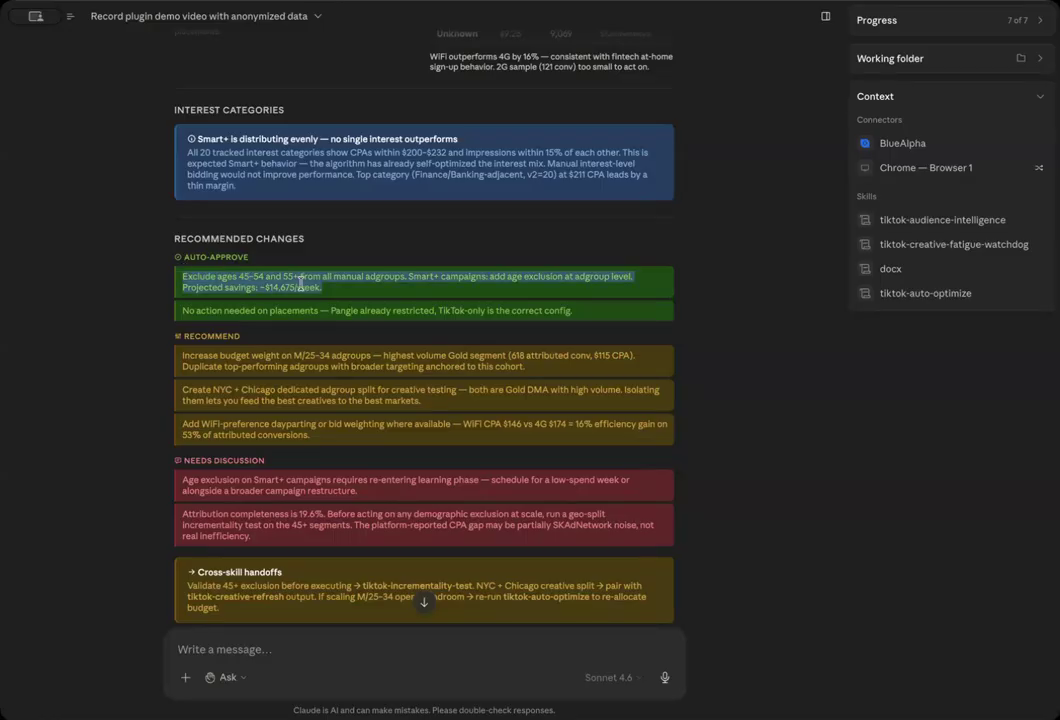
triple_click(269, 311)
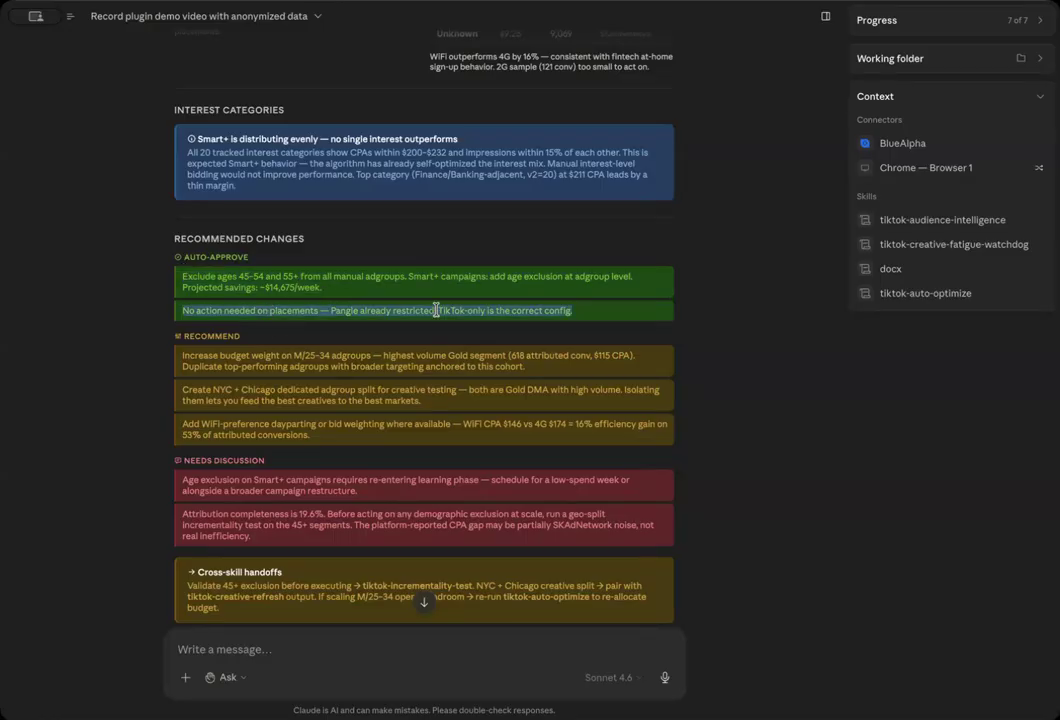
- Re-examine the Auto-approve age exclusion, highlighting its projected weekly savings and the full recommendation text
scroll(585, 331, down, 2)
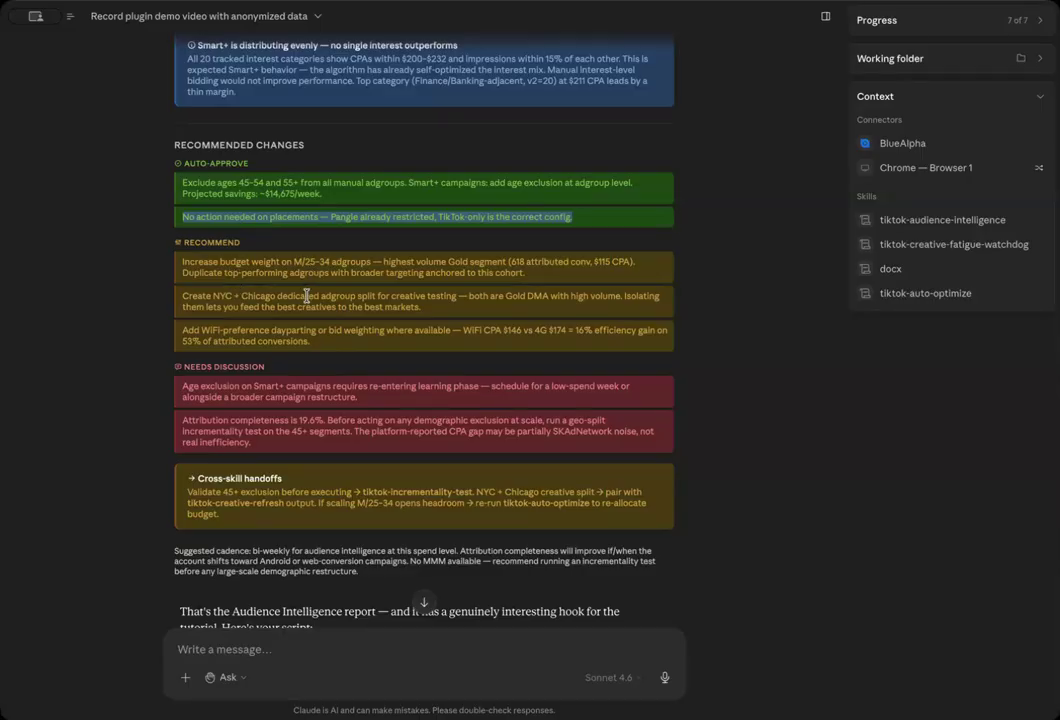
scroll(255, 245, up, 1)
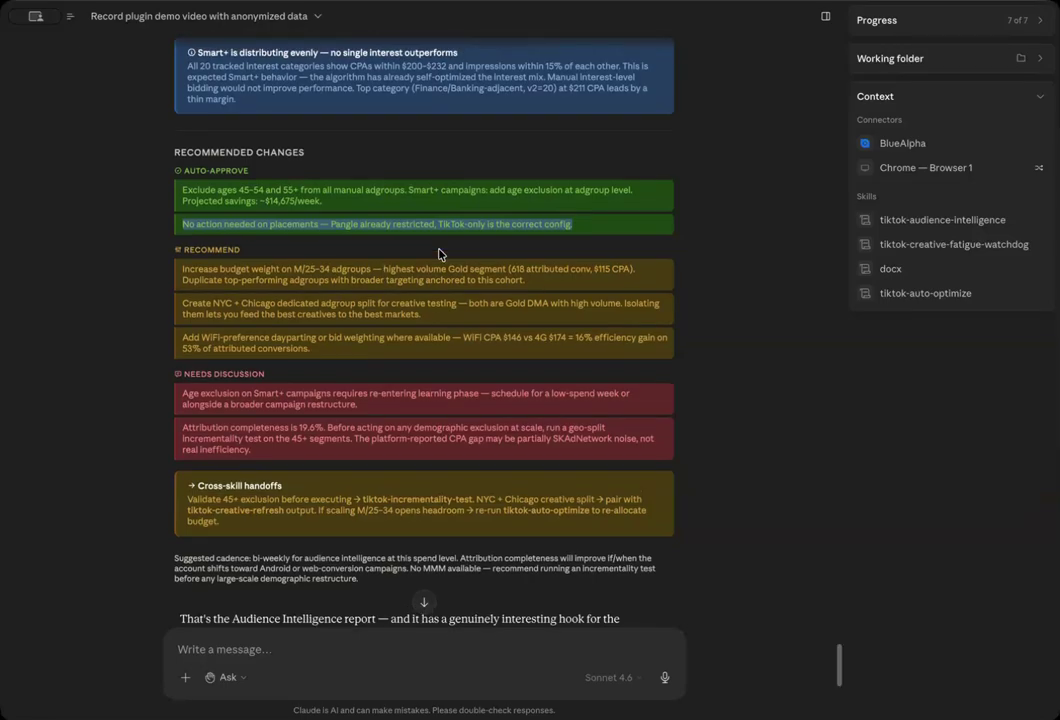
click(351, 200)
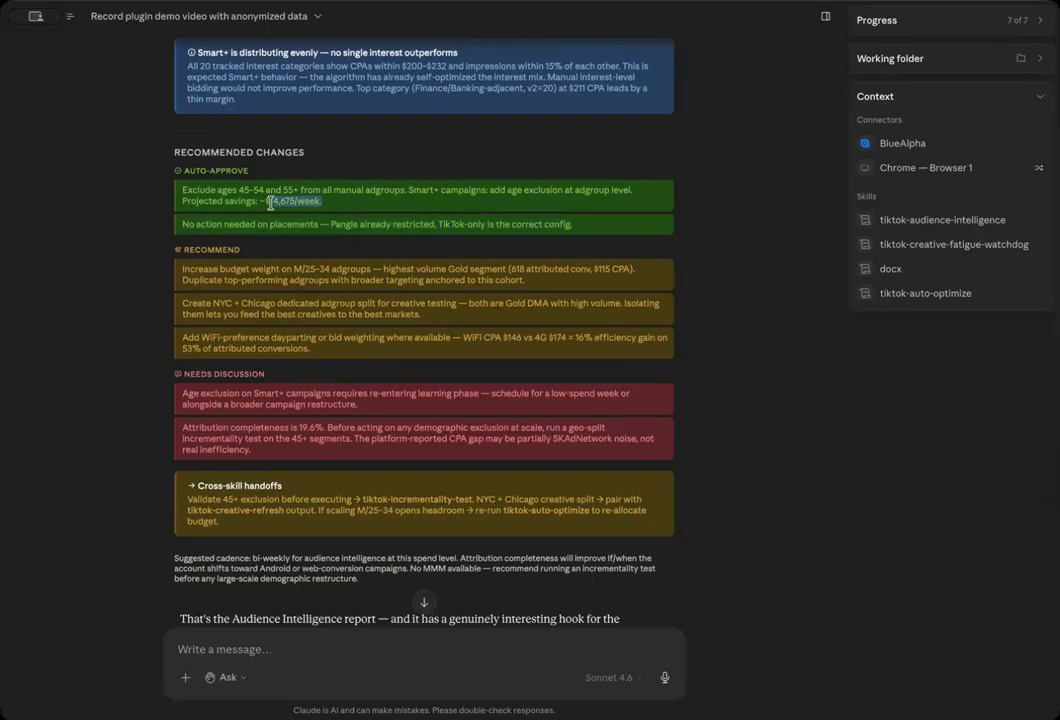
triple_click(348, 204)
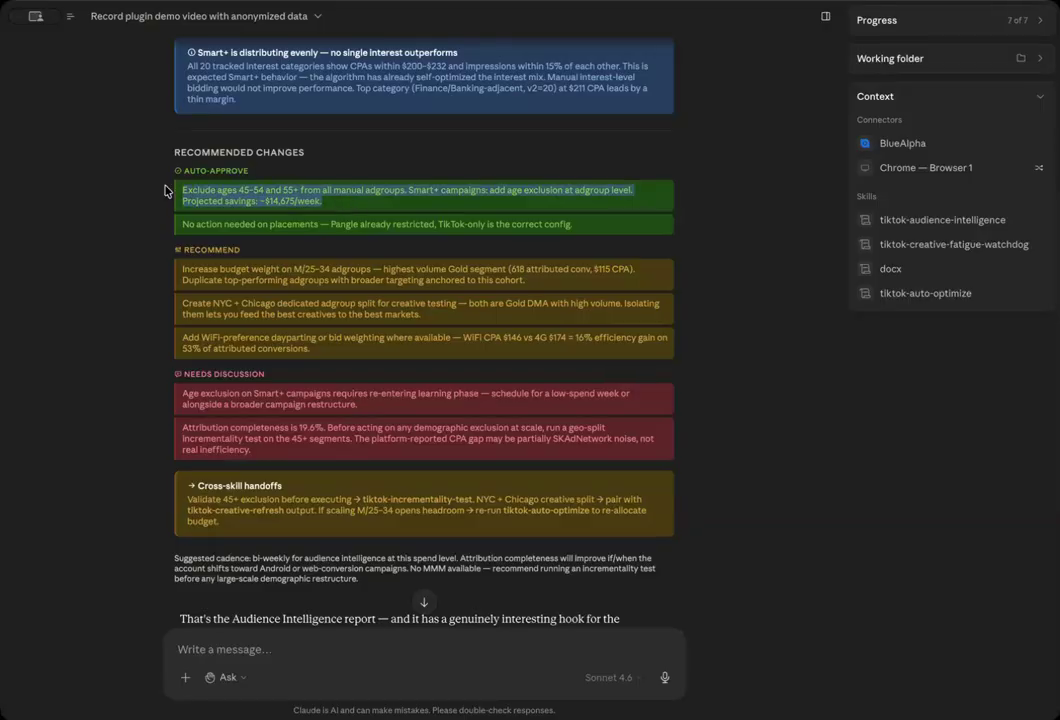
click(352, 212)
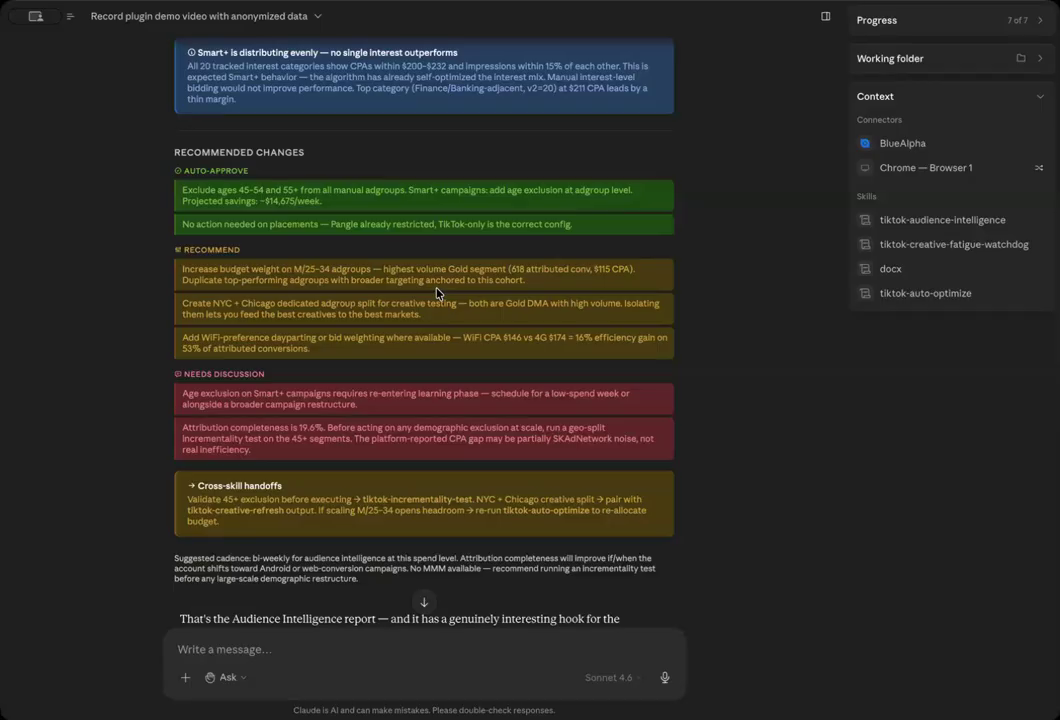
- Examine the first two Recommend items, highlighting "M/25-34 adgroups" and the NYC + Chicago dedicated adgroup split
drag(381, 269, 268, 269)
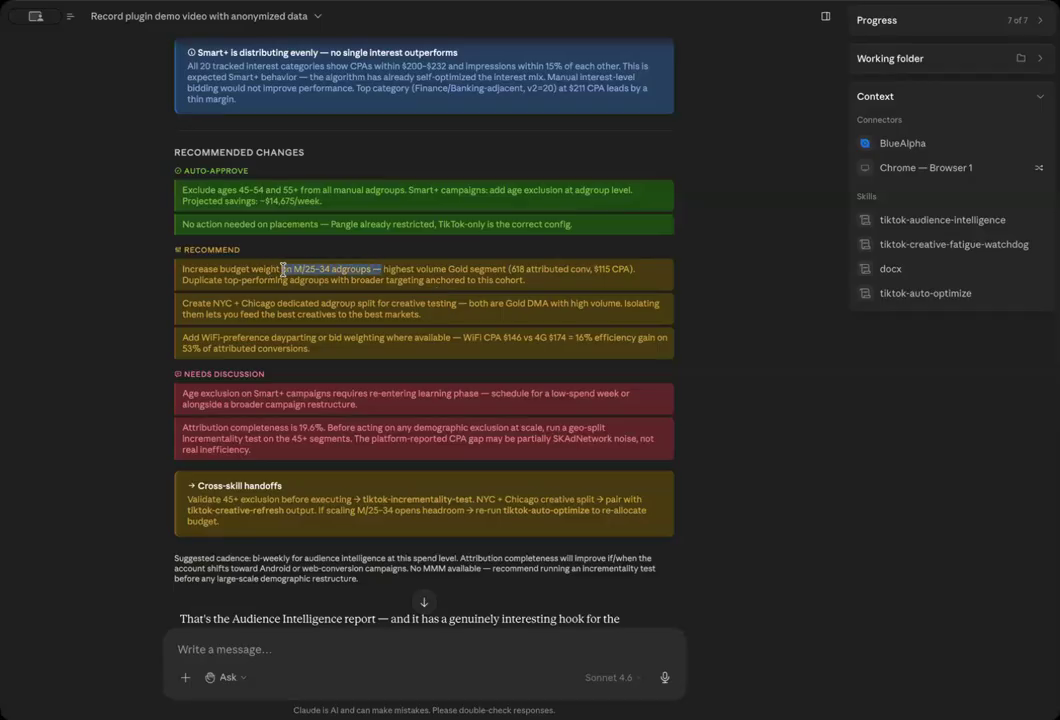
drag(371, 269, 289, 269)
scroll(410, 276, down, 2)
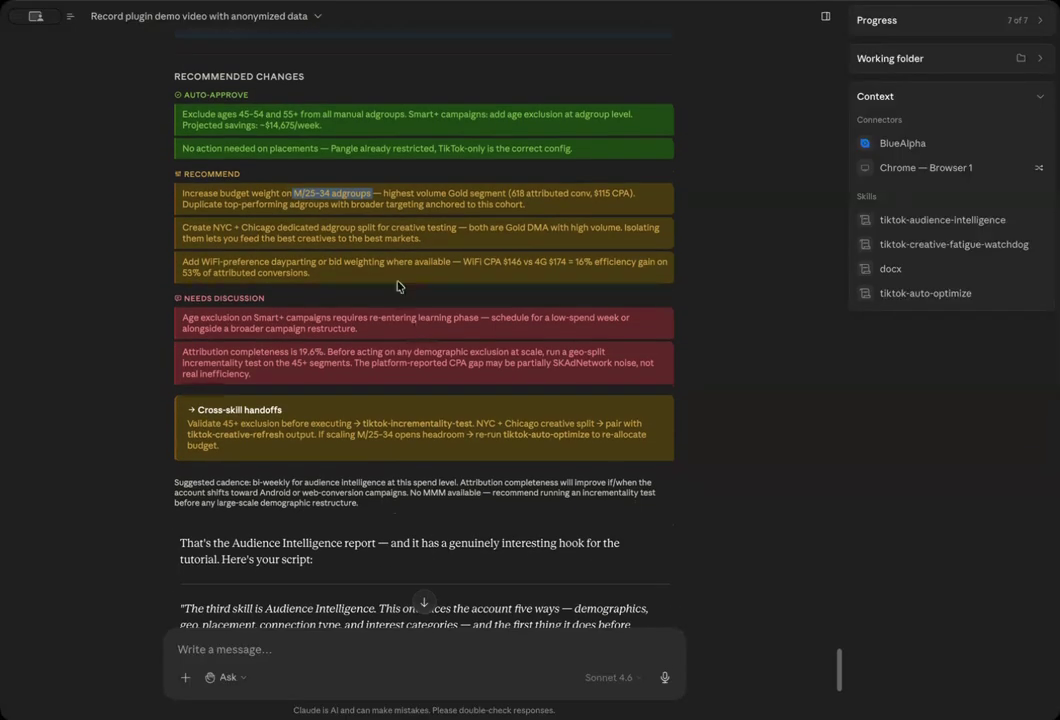
drag(423, 243, 181, 231)
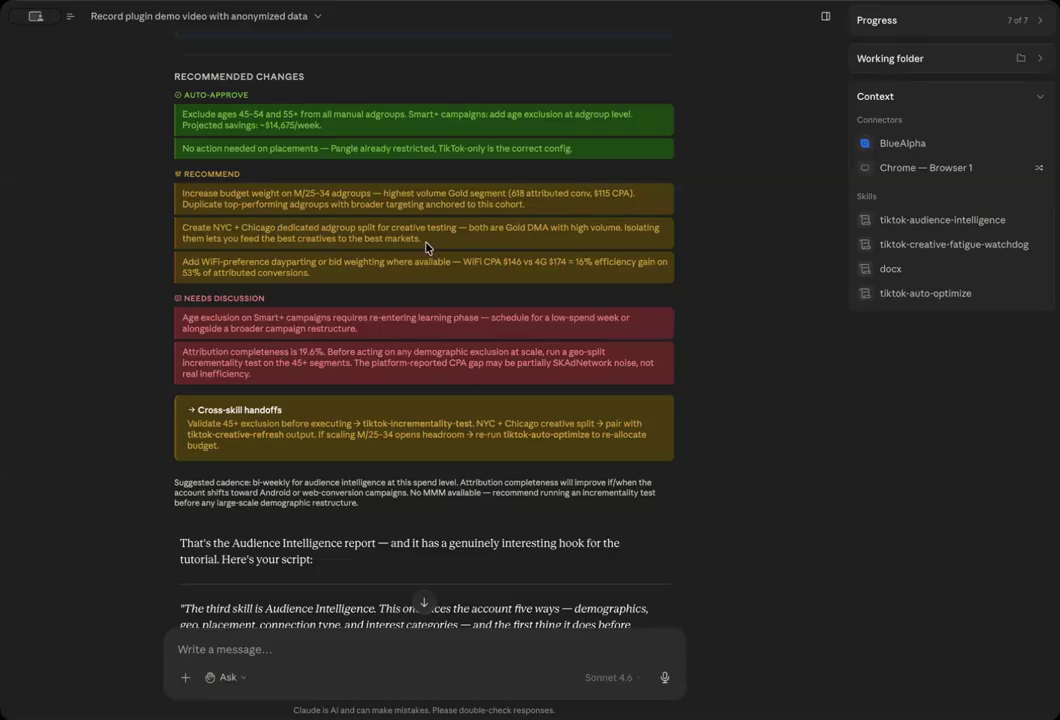
drag(427, 247, 214, 225)
click(289, 228)
drag(438, 249, 157, 232)
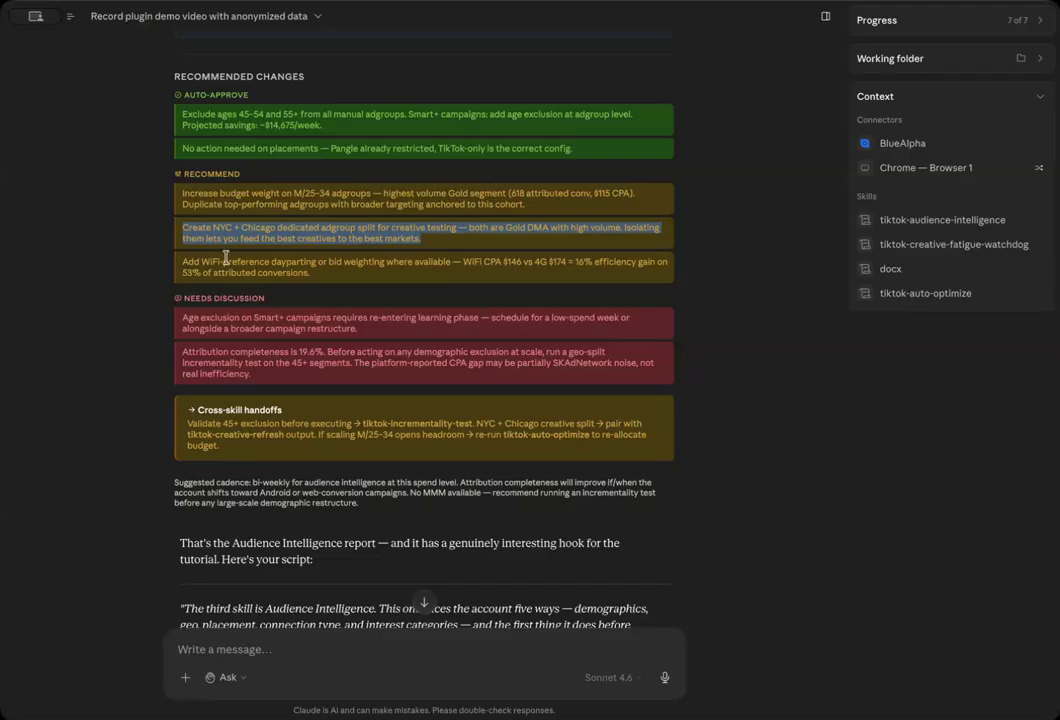
- Highlight "WiFi-preference" in the third Recommend item and check it against the Connection type table, highlighting the Unknown row's figures
drag(269, 261, 201, 261)
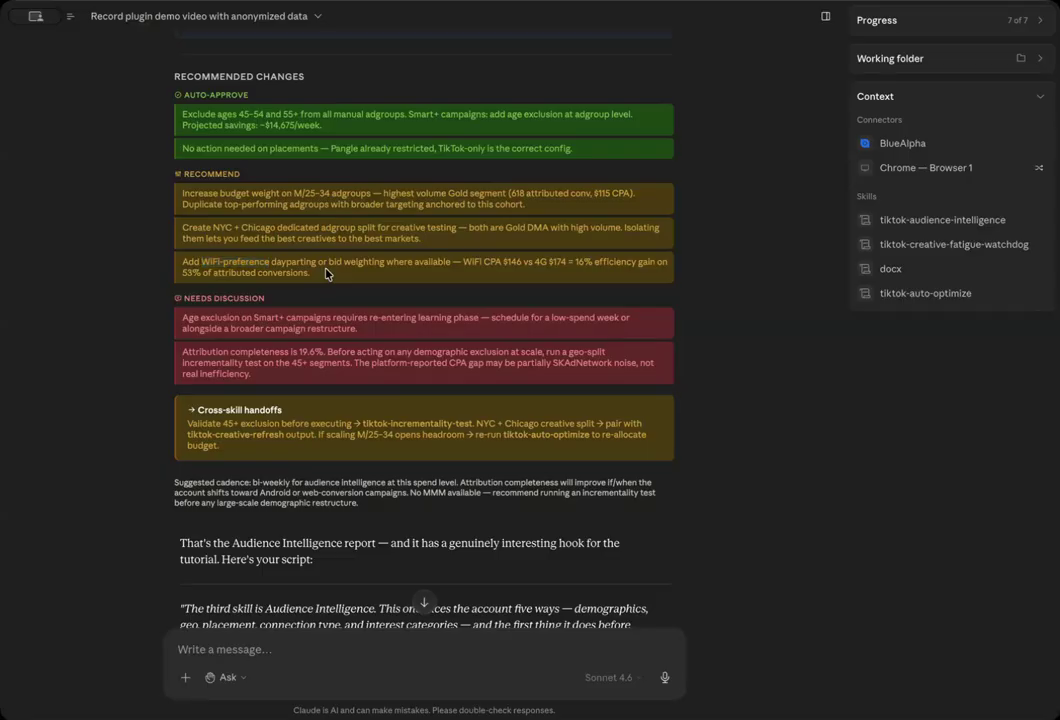
scroll(327, 275, up, 5)
scroll(327, 275, up, 1)
drag(577, 355, 499, 355)
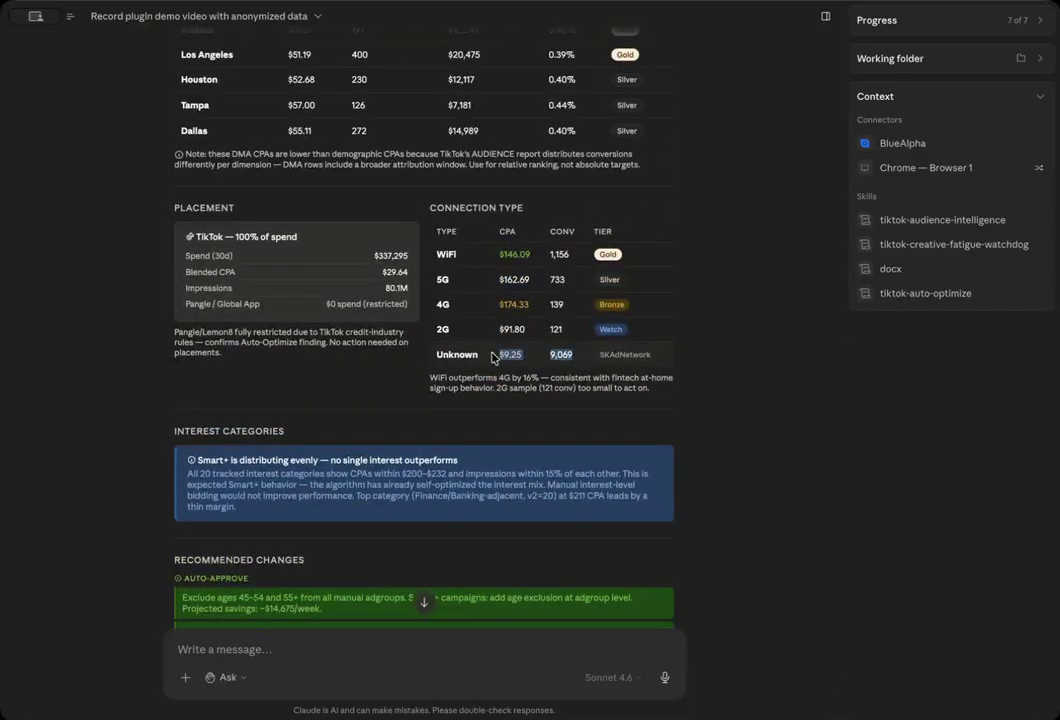
- Examine the first Needs discussion item, highlighting the text on age exclusion for Smart+ campaigns
scroll(492, 470, down, 6)
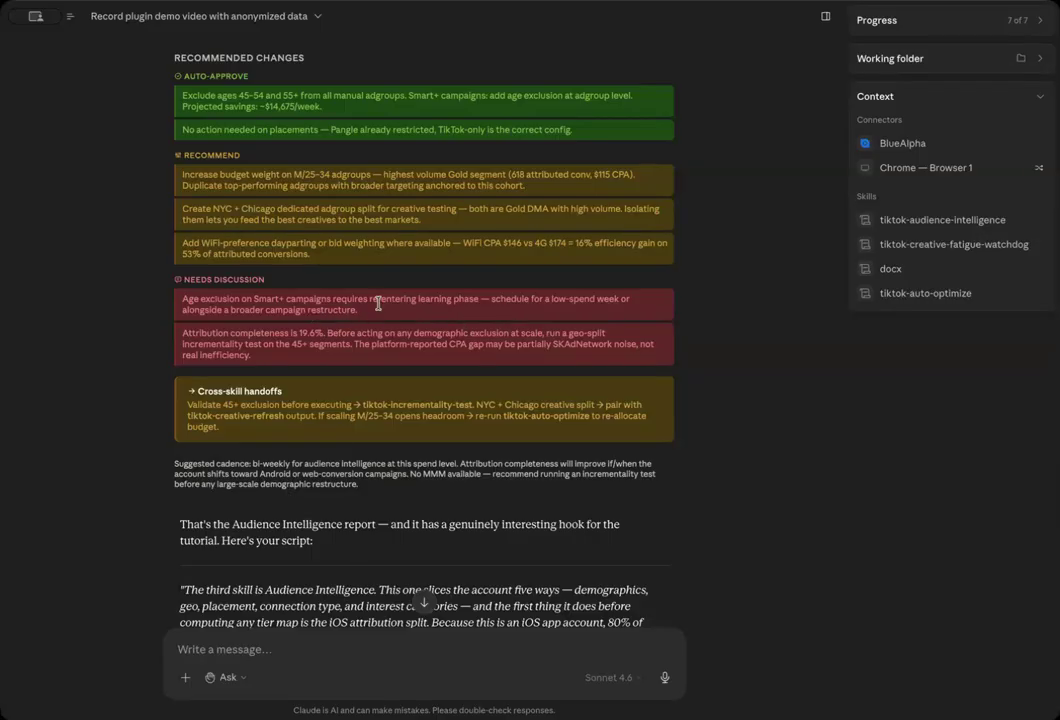
drag(378, 298, 124, 302)
click(360, 330)
drag(379, 318, 177, 298)
click(322, 320)
- Examine the second Needs discussion item, highlighting the attribution completeness statement
scroll(301, 393, down, 1)
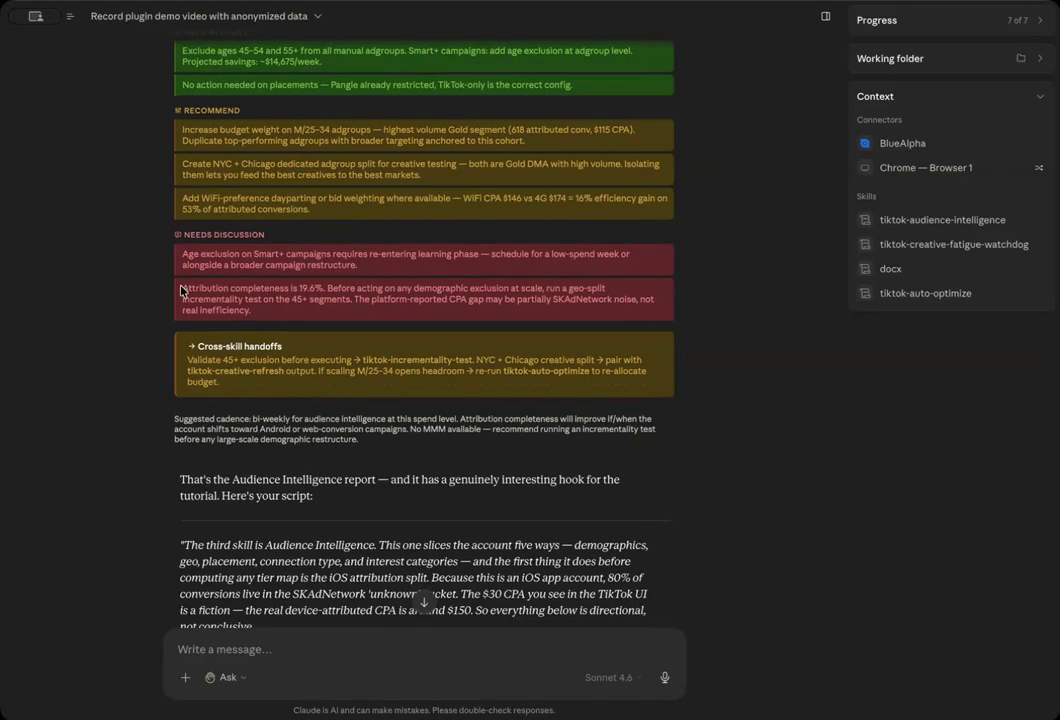
drag(327, 288, 158, 294)
click(325, 318)
- View the Audience Intelligence tutorial script below the report and return to the Recommended changes section
scroll(355, 430, down, 5)
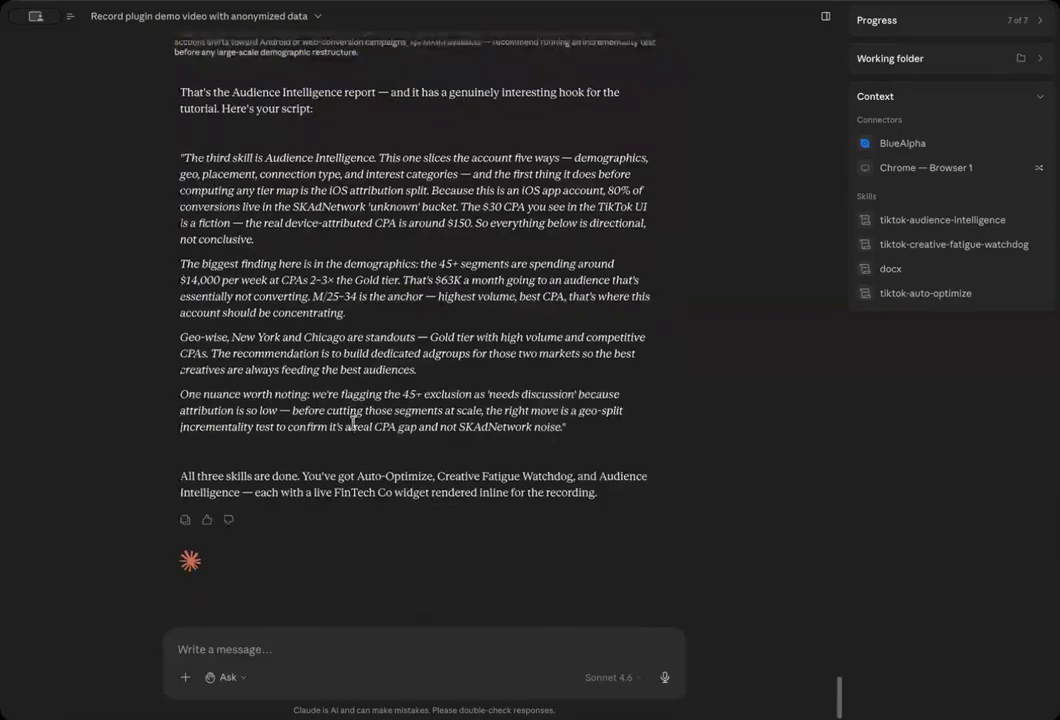
scroll(400, 530, up, 2)
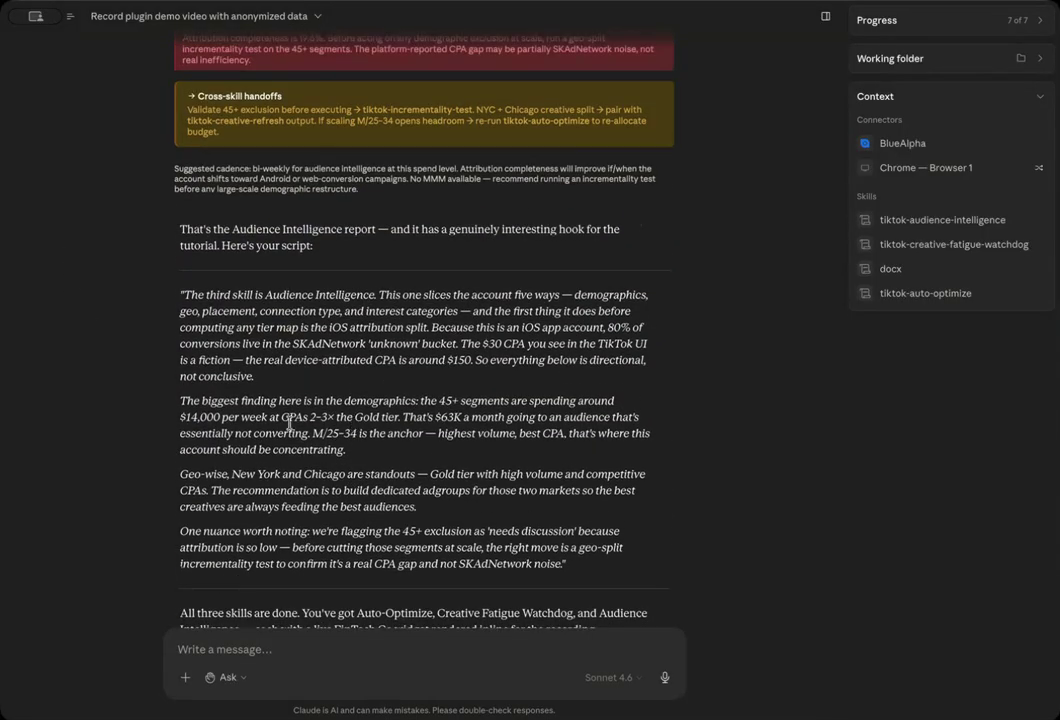
scroll(296, 343, up, 6)
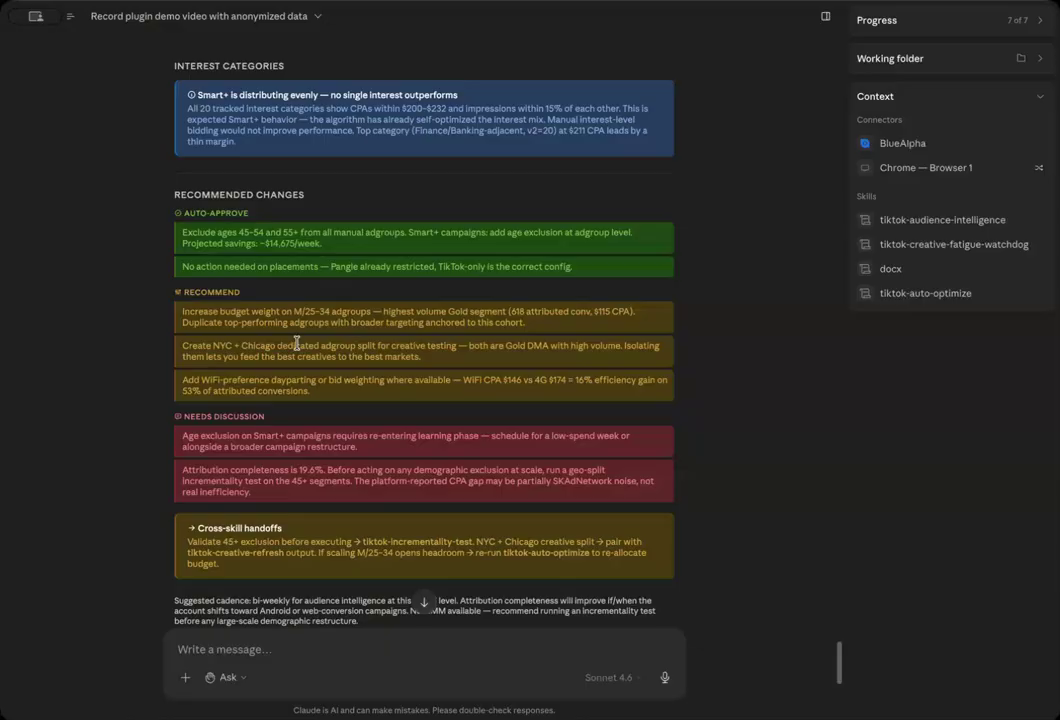